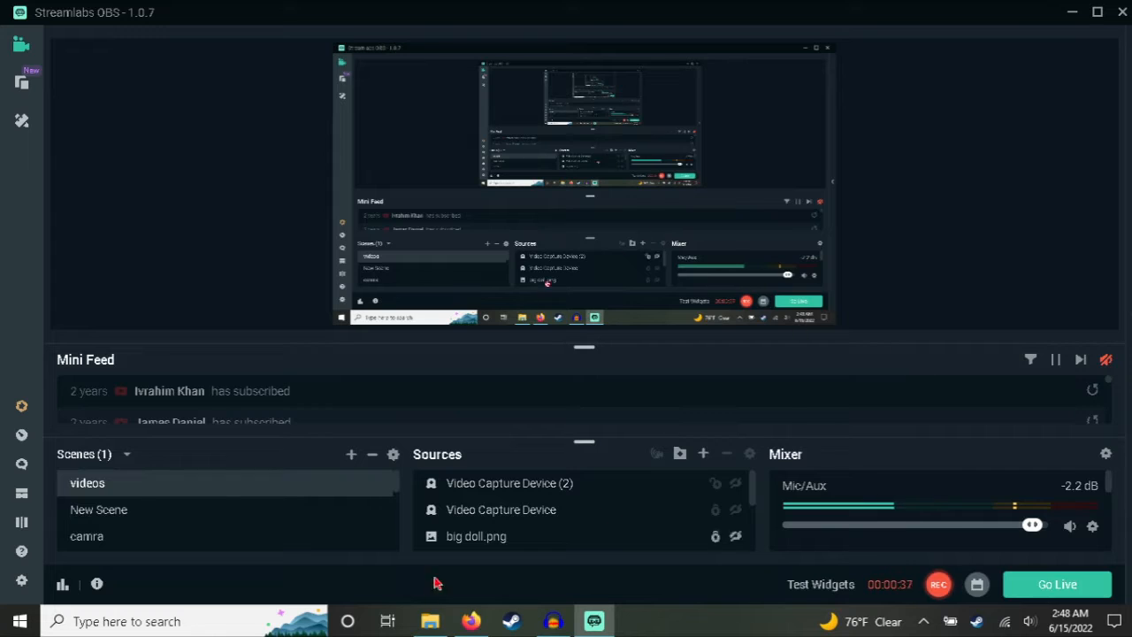
Step: Select PC98 Music Tools.zip in Downloads and look through the Firefox search results for a PC-98 music extractor
click(430, 621)
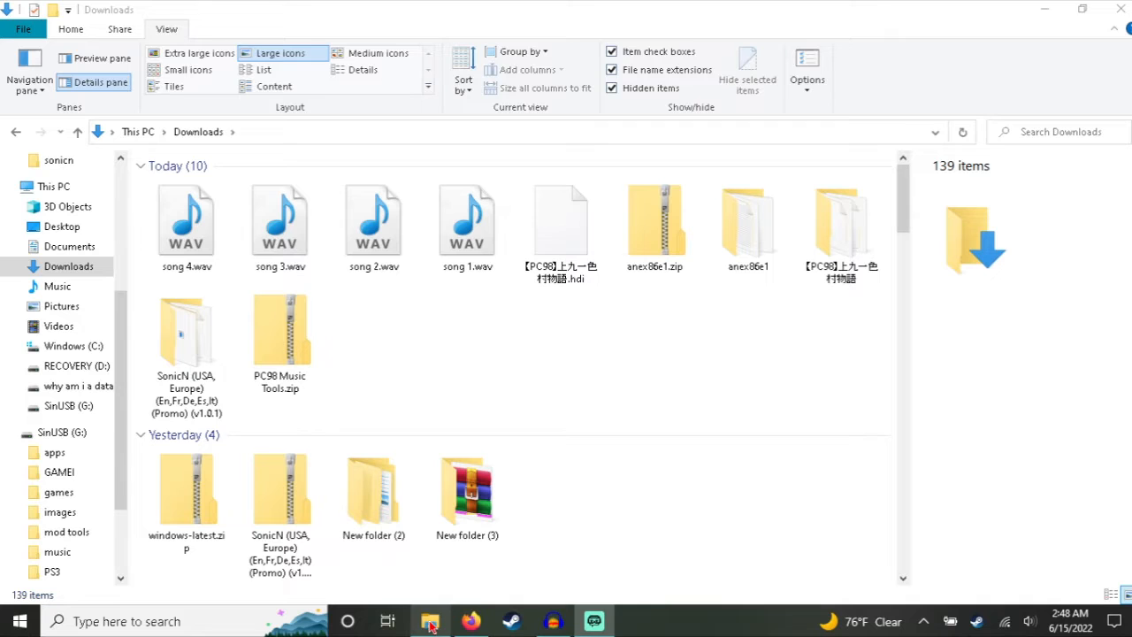
click(243, 378)
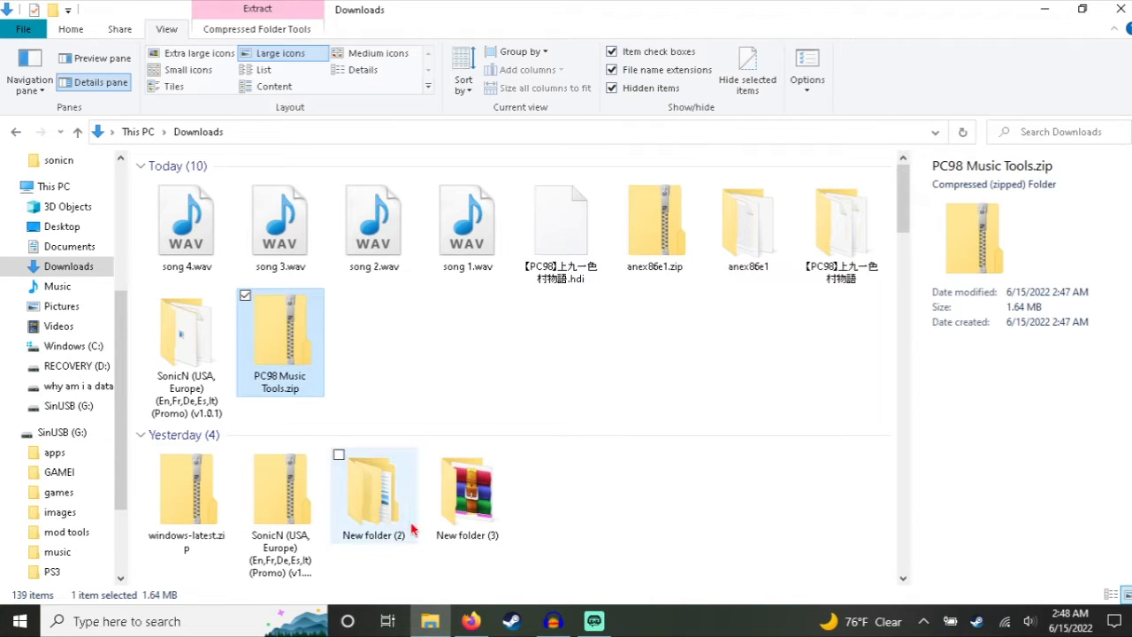
click(472, 621)
scroll(386, 361, up, 3)
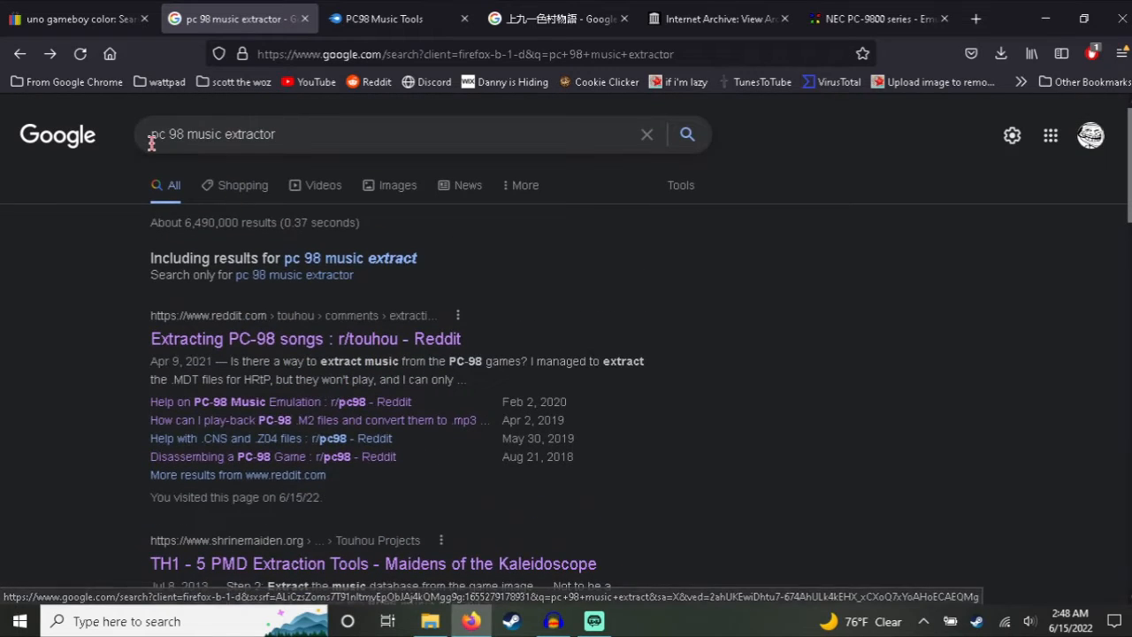
scroll(283, 157, down, 1)
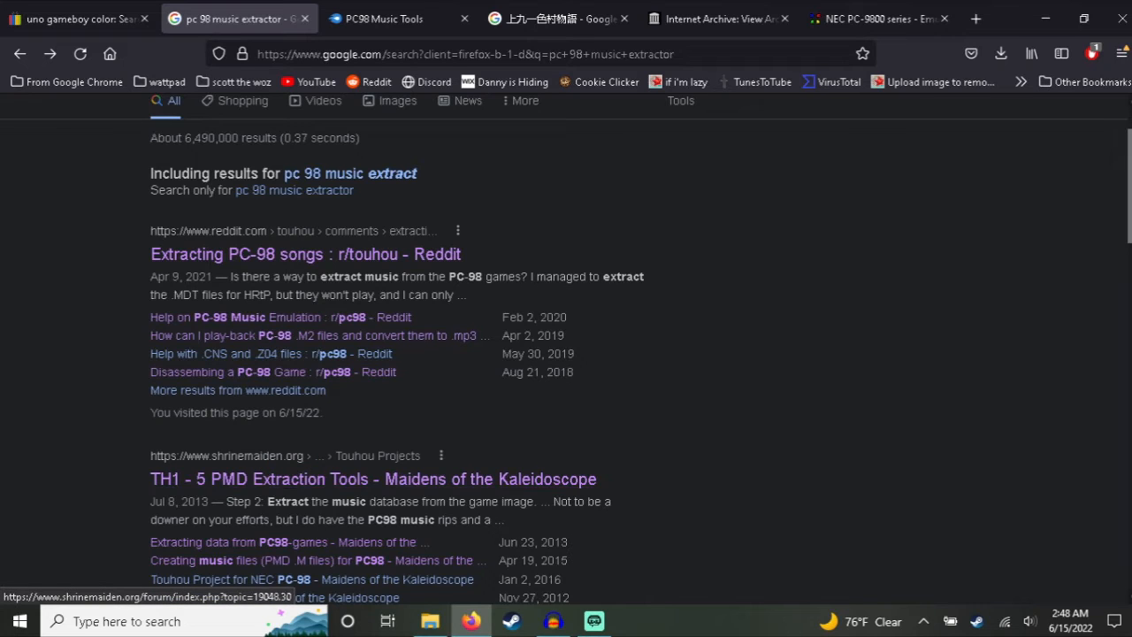
Step: Extract PC98 Music Tools.zip in the Downloads folder to the suggested PC98 Music Tools destination
click(439, 622)
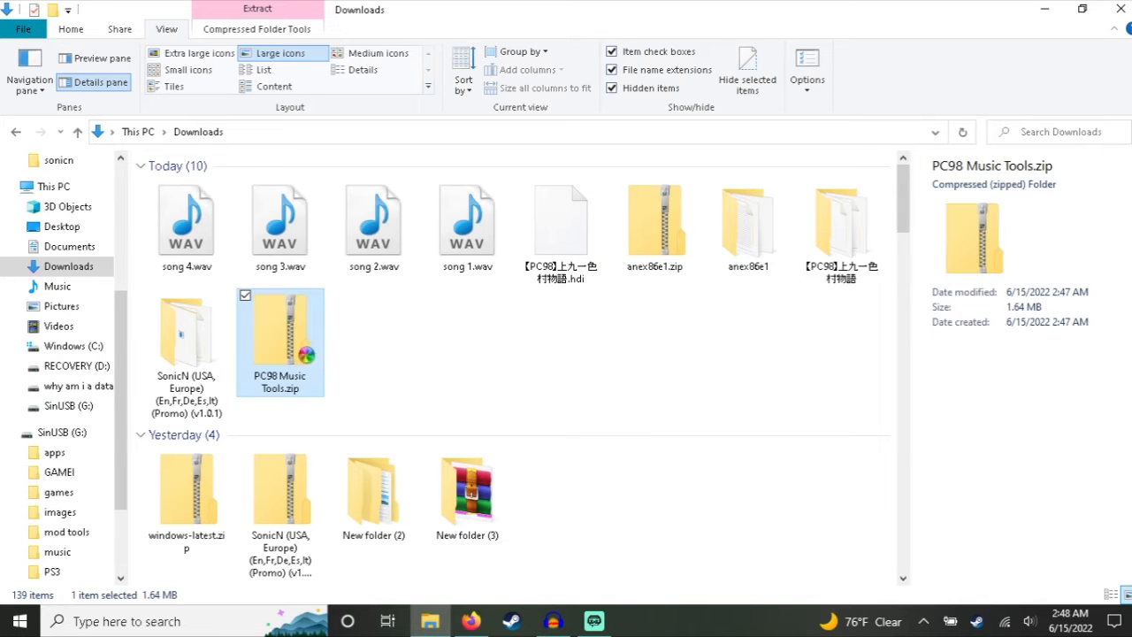
right_click(302, 354)
click(137, 251)
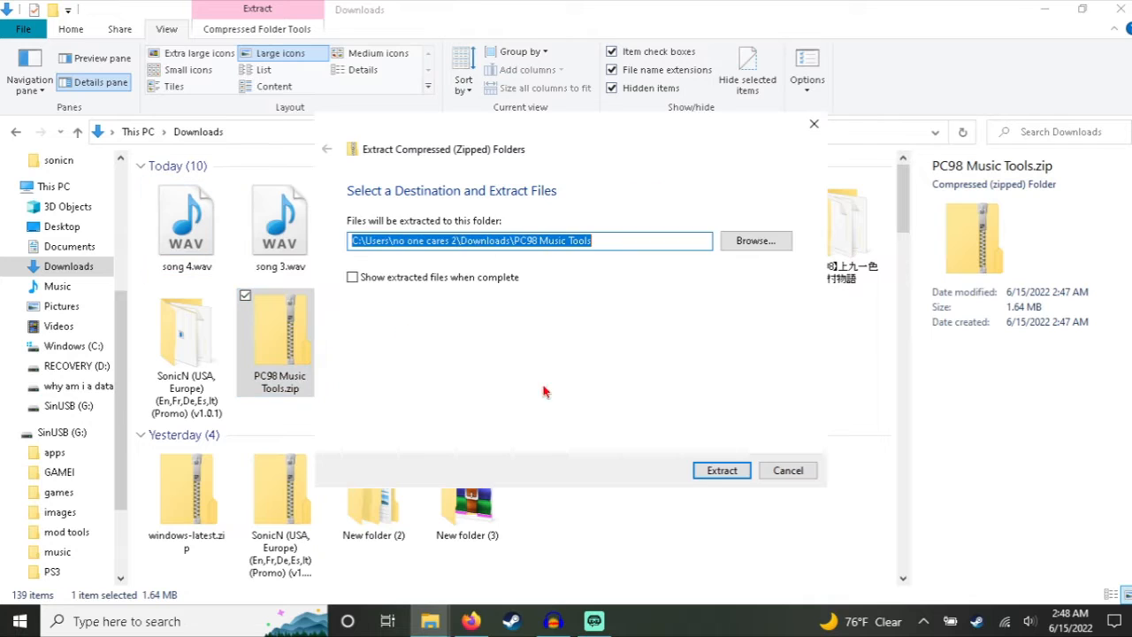
click(712, 476)
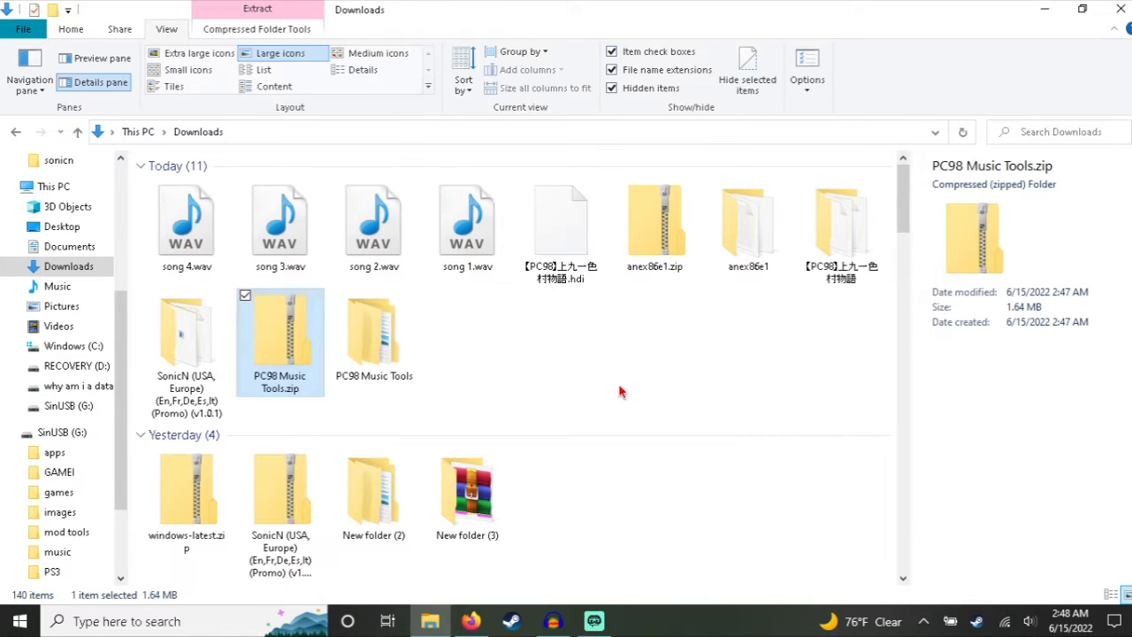
Step: Run editdisk.exe from the HDI Editor folder of PC98 Music Tools in Japanese through Locale Emulator
double_click(374, 336)
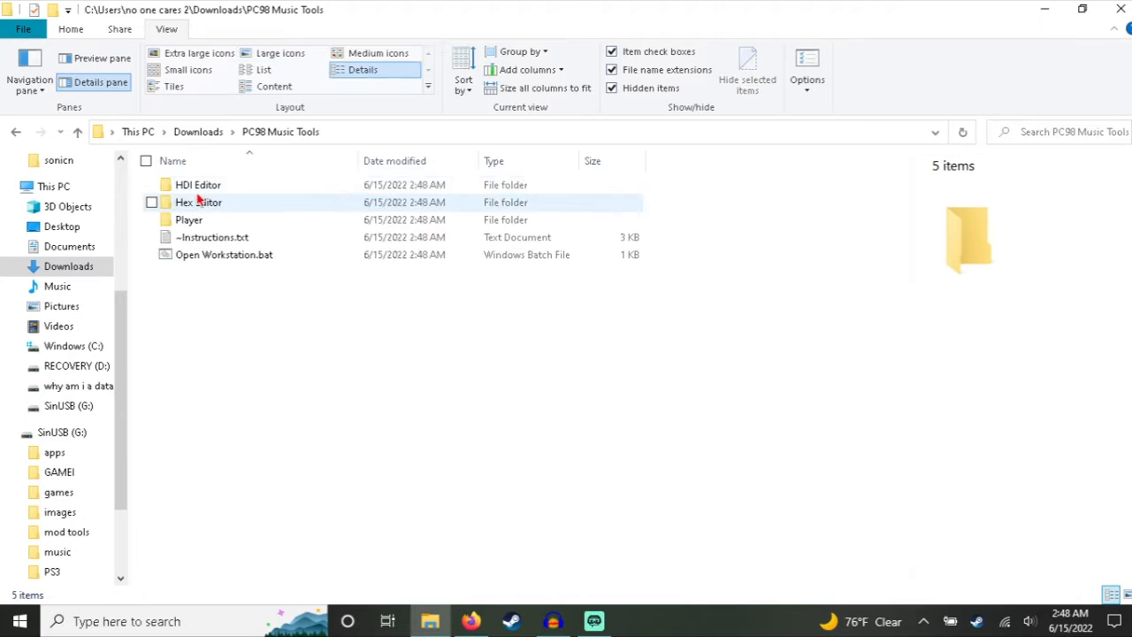
double_click(214, 188)
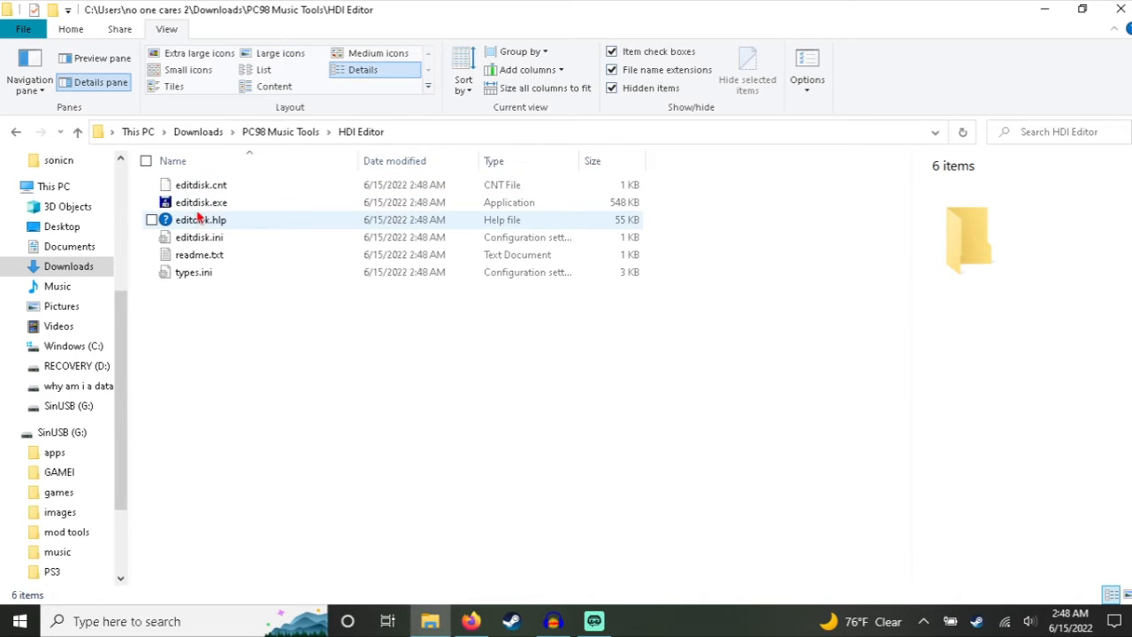
right_click(202, 205)
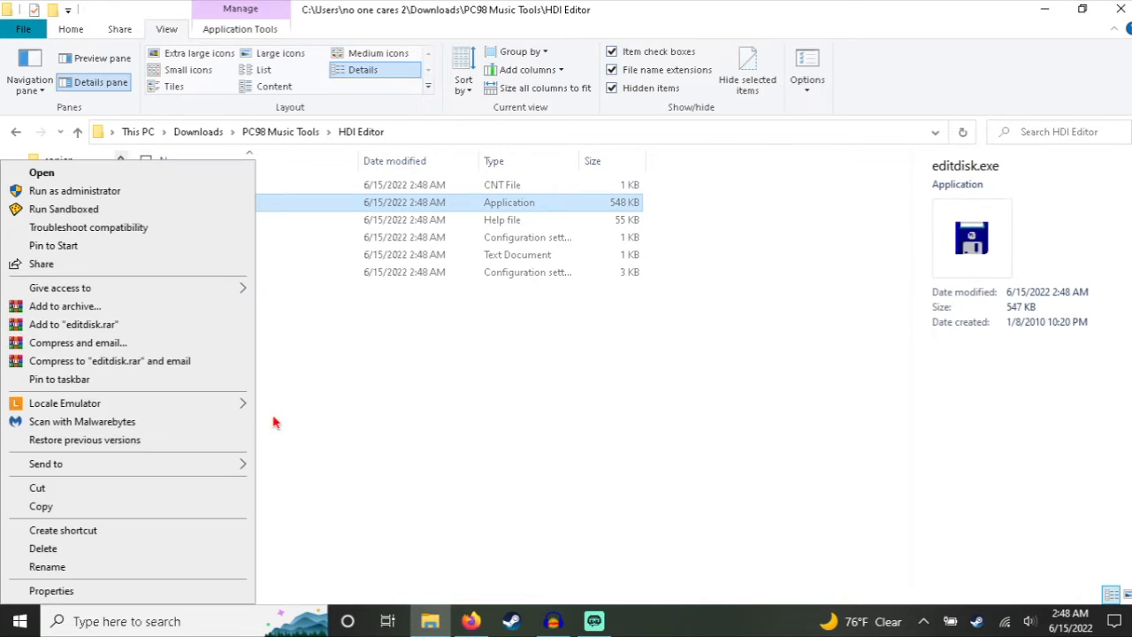
mouse_move(97, 404)
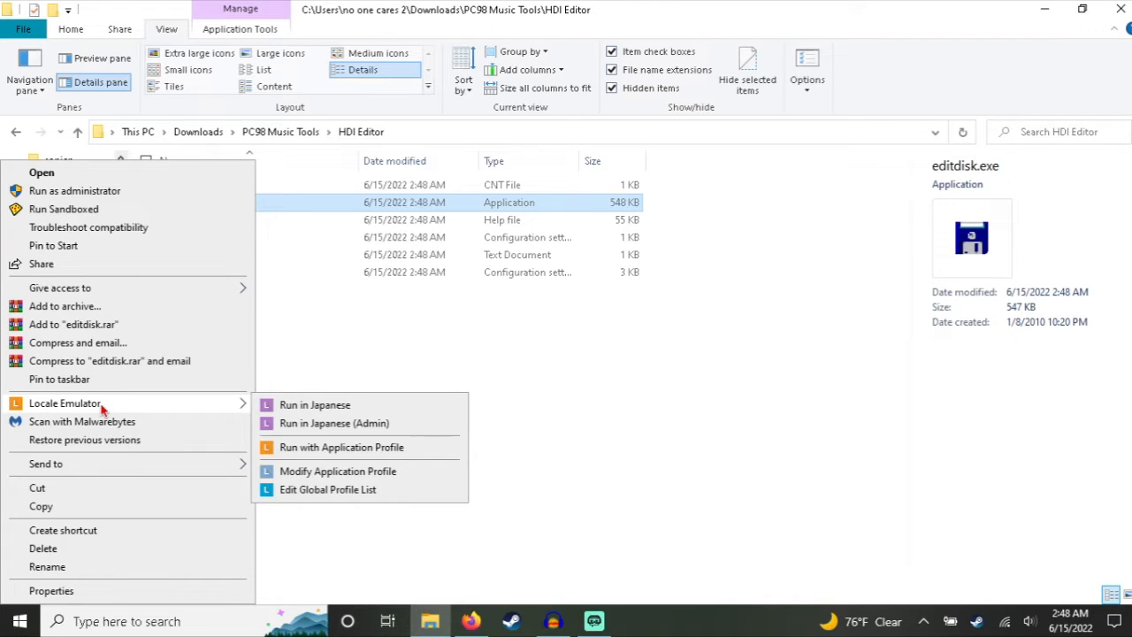
click(284, 405)
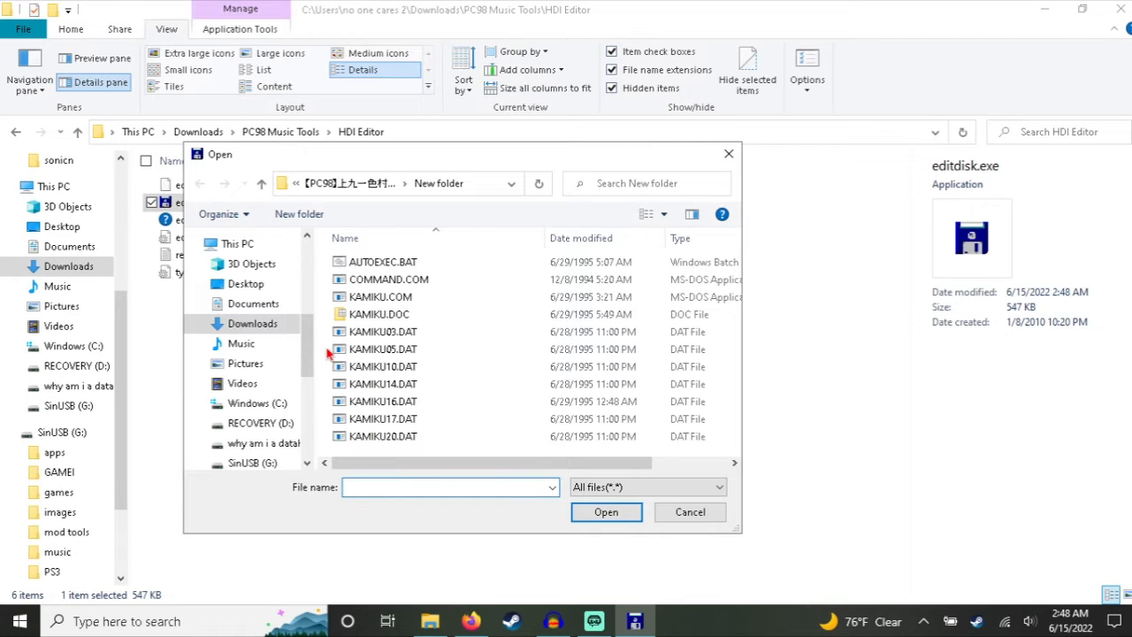
Step: Open the disk image 【PC98】上九一色村物語.hdi from Downloads with the Anex86 HDD profile
click(338, 187)
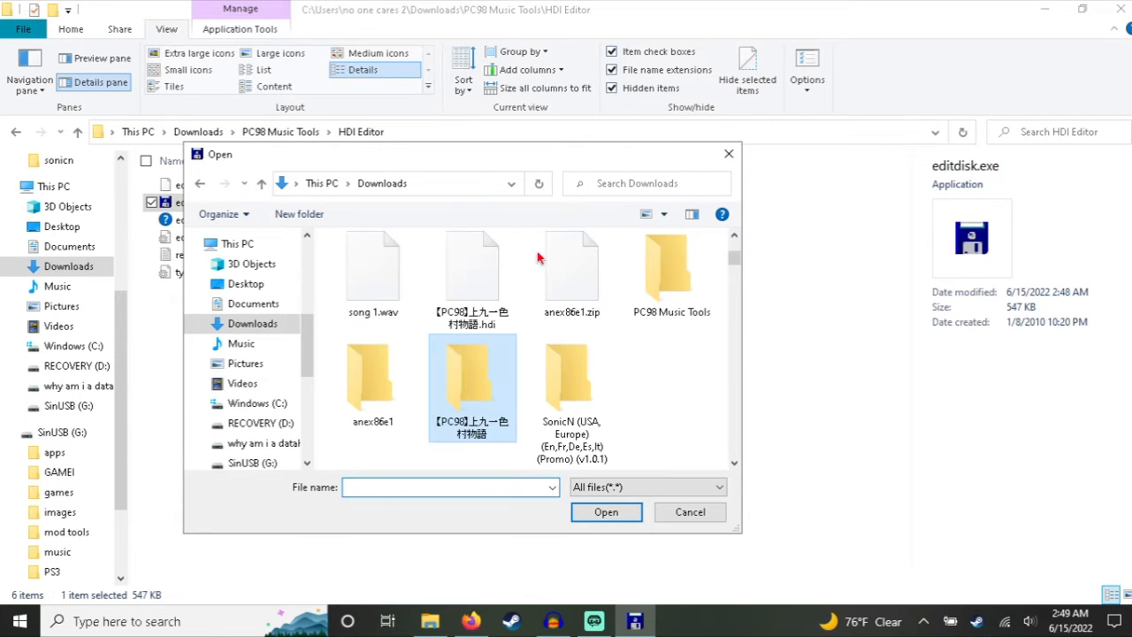
click(458, 307)
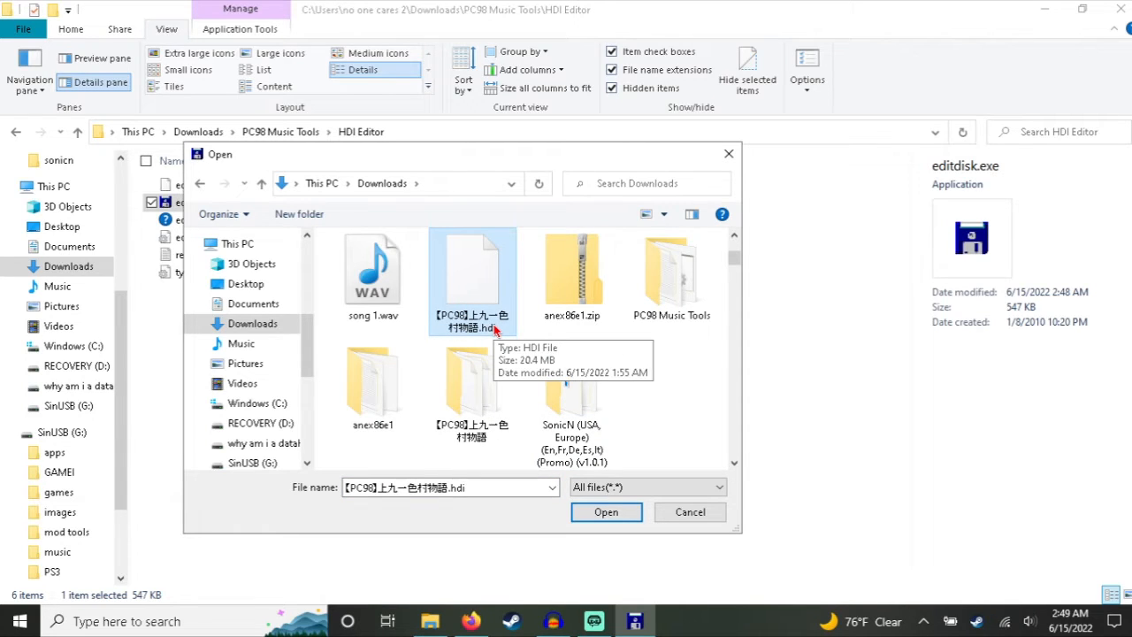
scroll(495, 329, up, 2)
scroll(478, 326, down, 2)
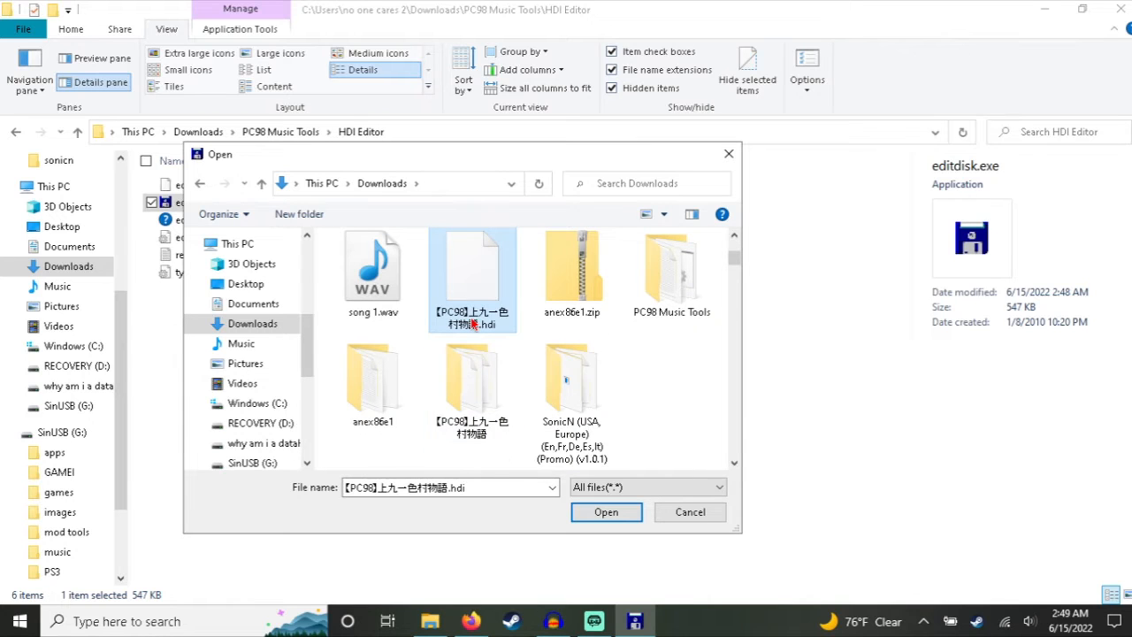
scroll(471, 324, up, 1)
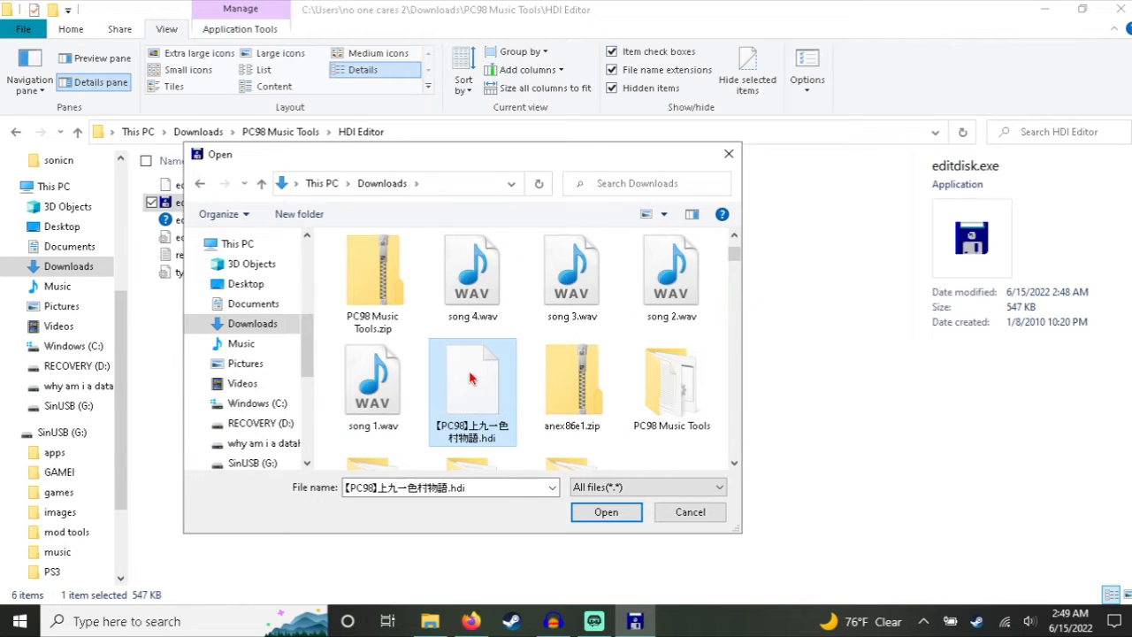
scroll(470, 377, down, 1)
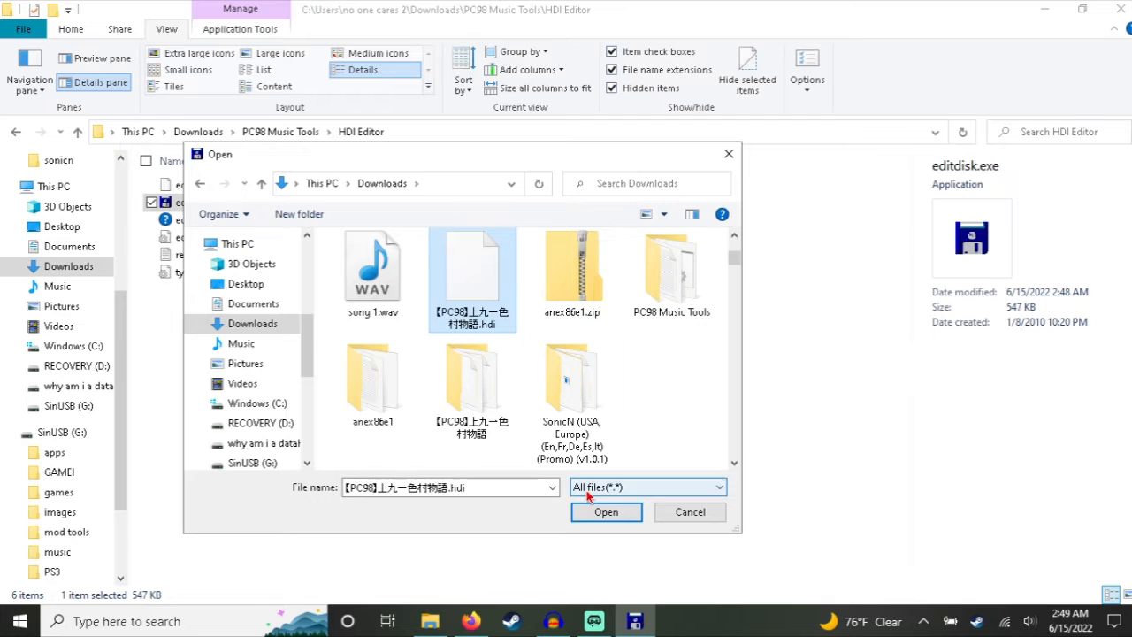
click(605, 512)
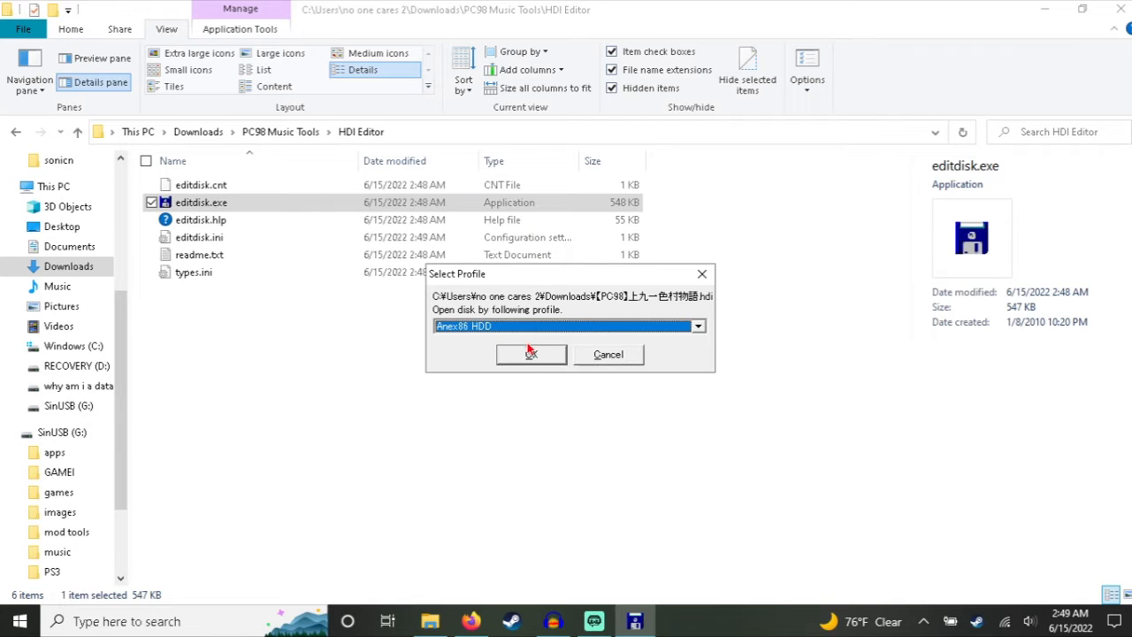
click(531, 354)
Step: Select the files KAMIKU01.DAT through KAMIKU21.DAT in the disk image's file list
scroll(535, 317, down, 3)
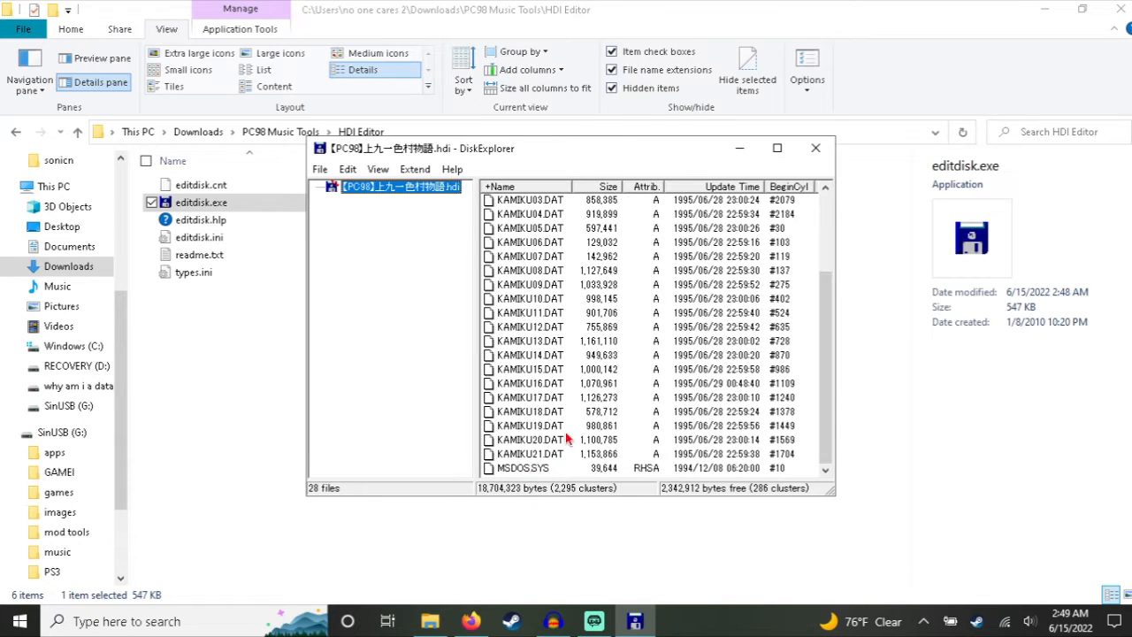
scroll(550, 255, up, 3)
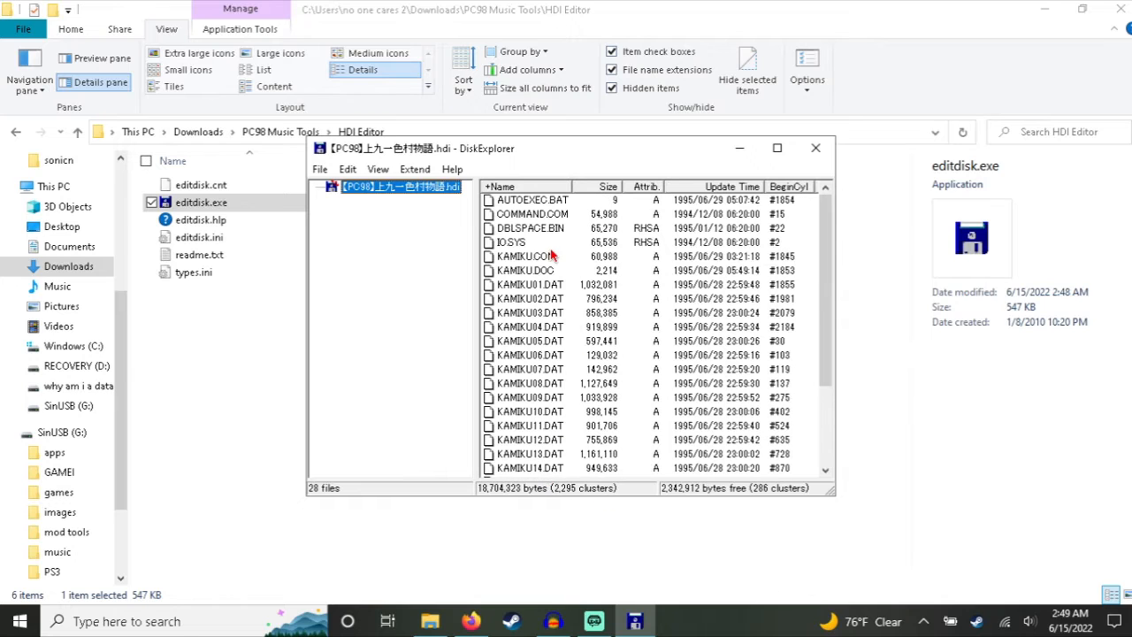
key(ctrl+a)
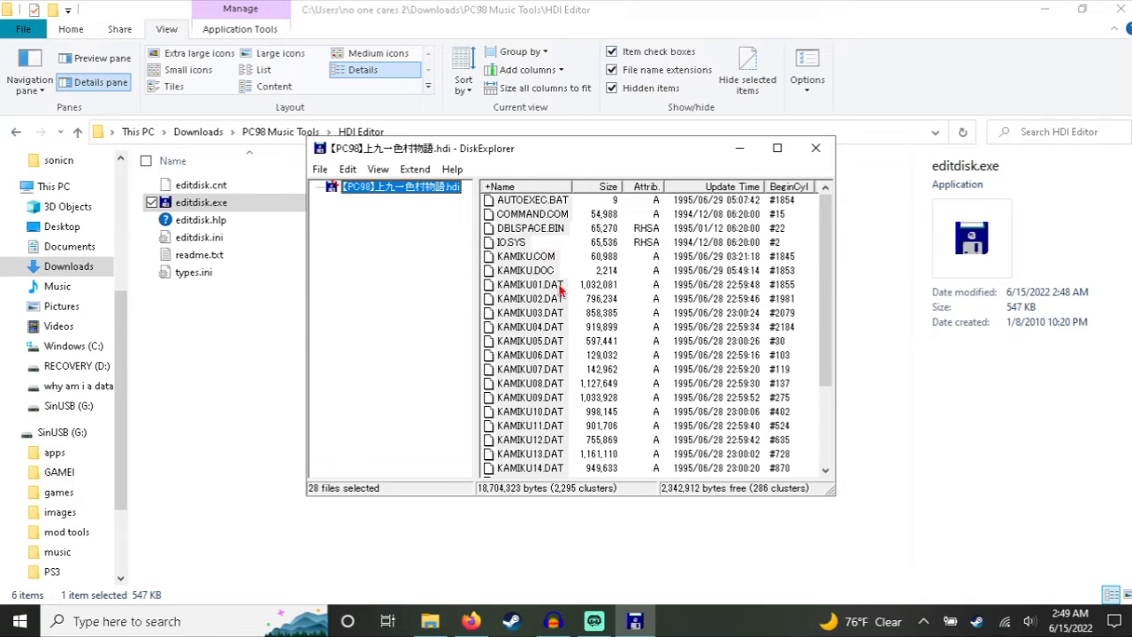
click(559, 285)
scroll(549, 398, down, 3)
shift+click(559, 454)
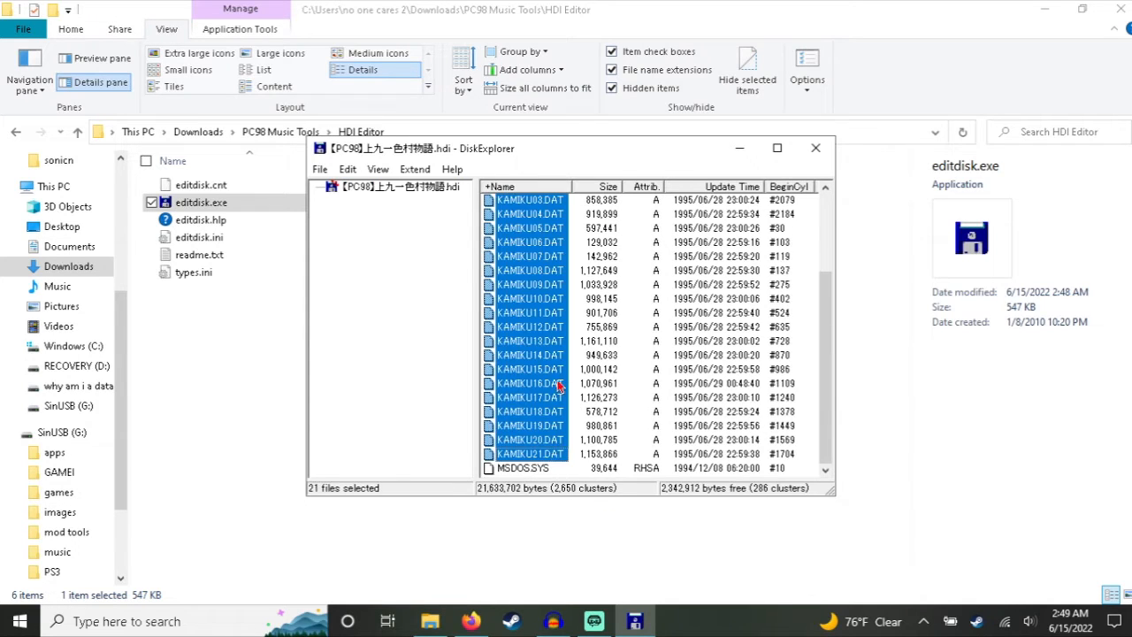
right_click(555, 350)
click(541, 454)
scroll(536, 278, up, 2)
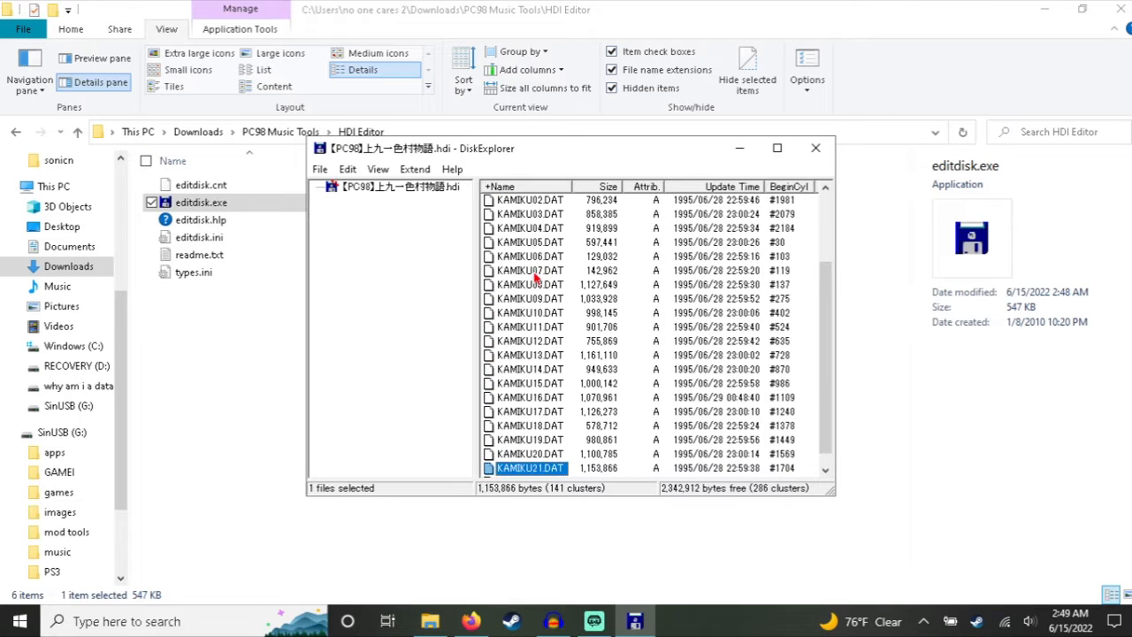
shift+click(531, 230)
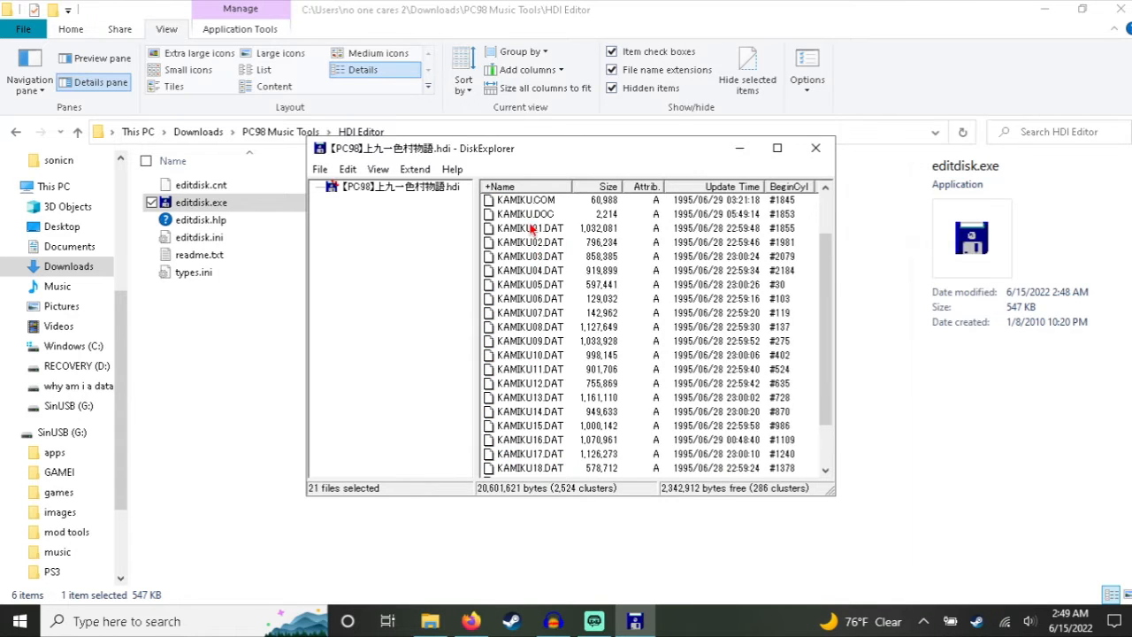
Step: Extract the selected DAT files into a new folder named "dlelet lator" in Downloads
right_click(528, 285)
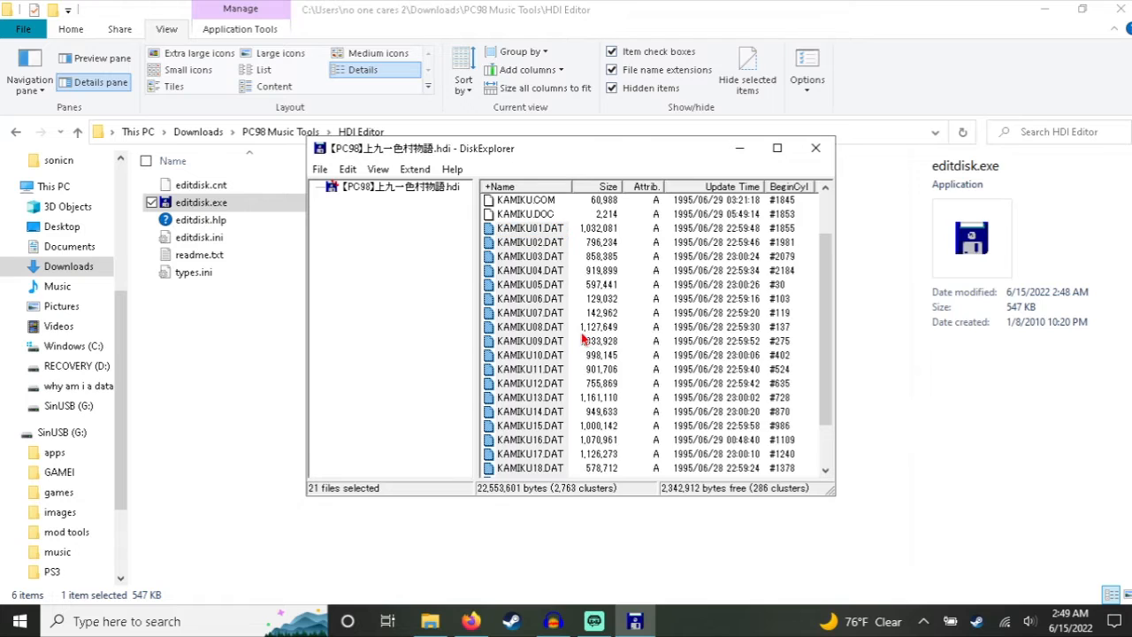
click(586, 345)
key(ctrl+shift+n)
text(dle)
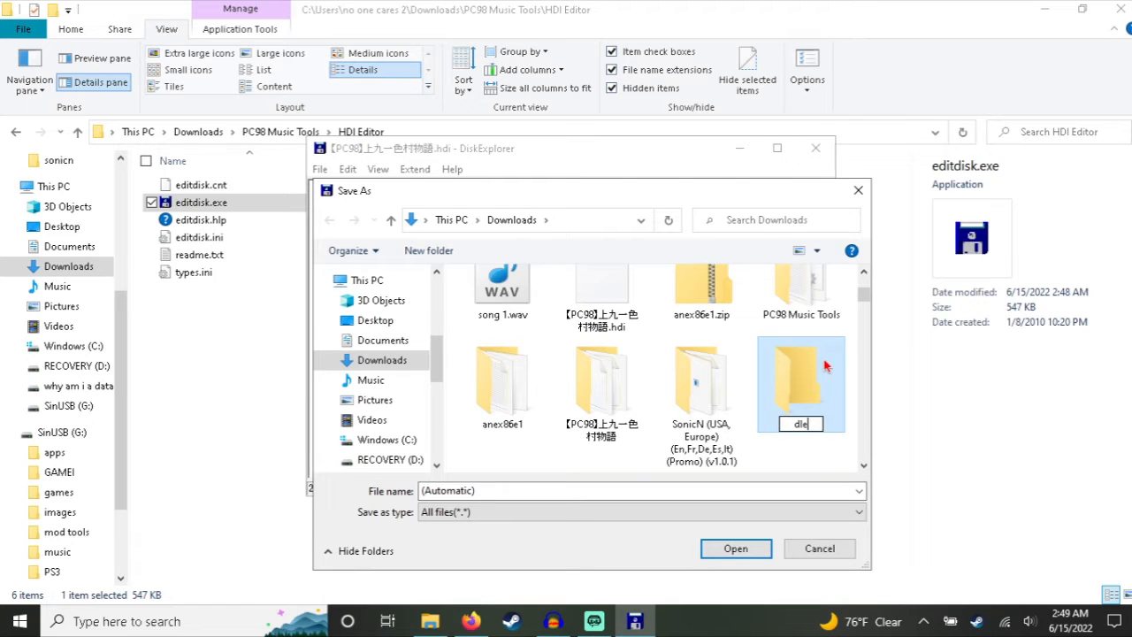
text(let lator)
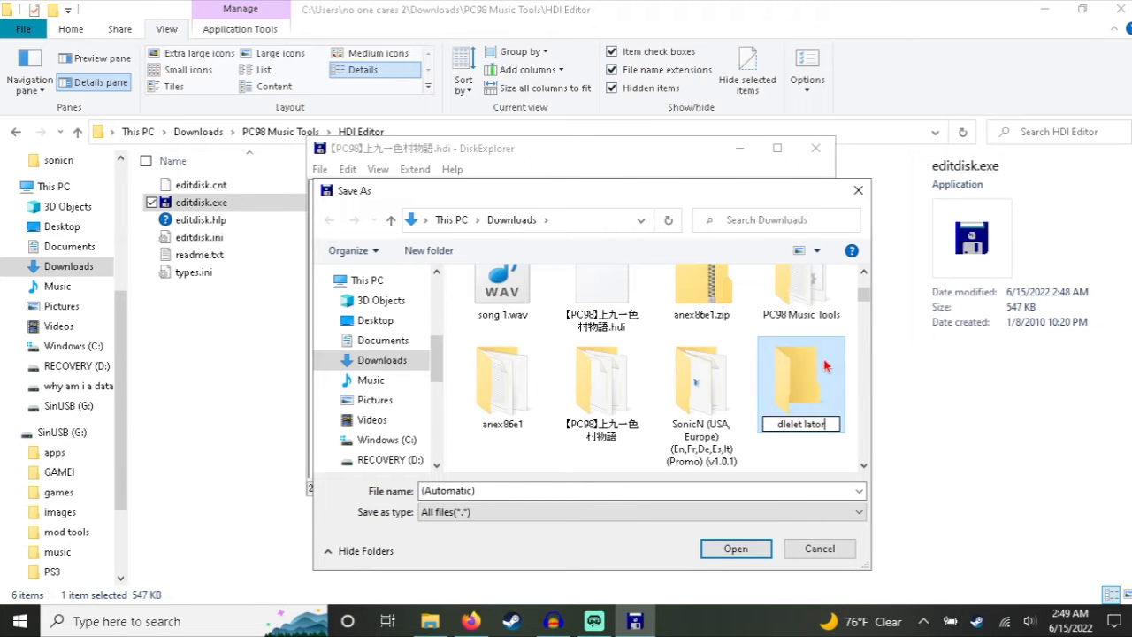
key(Return)
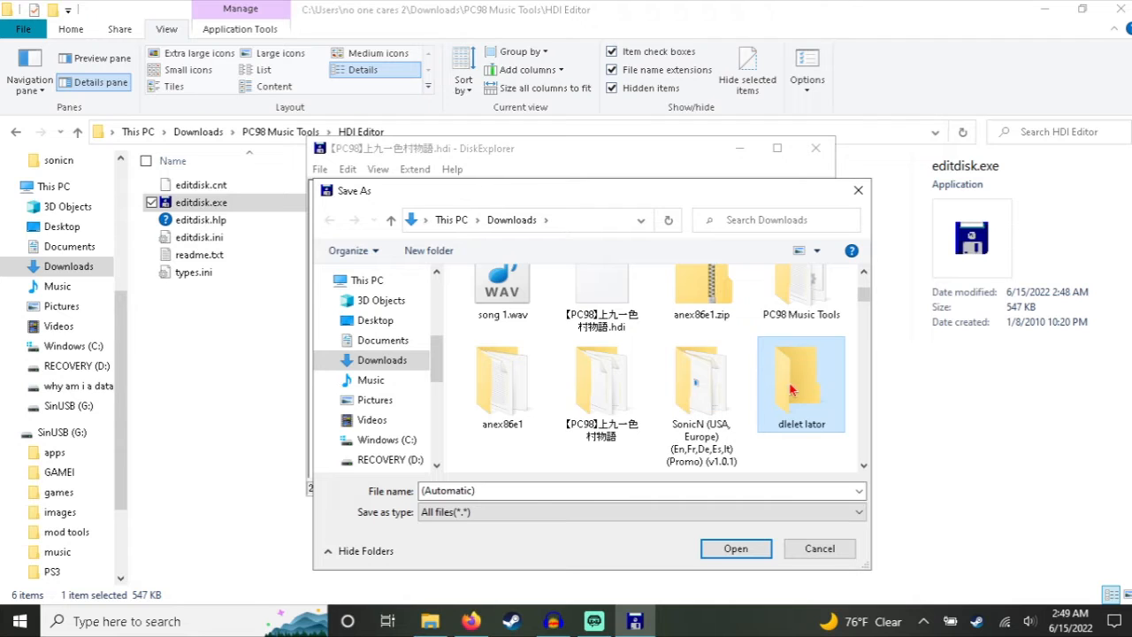
click(742, 549)
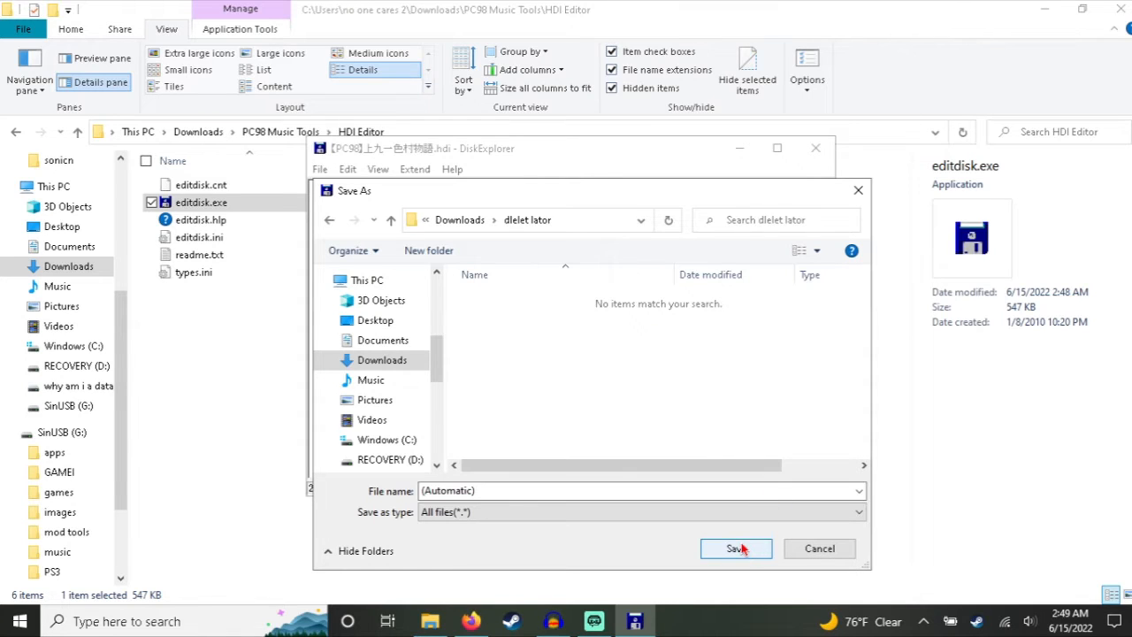
click(735, 550)
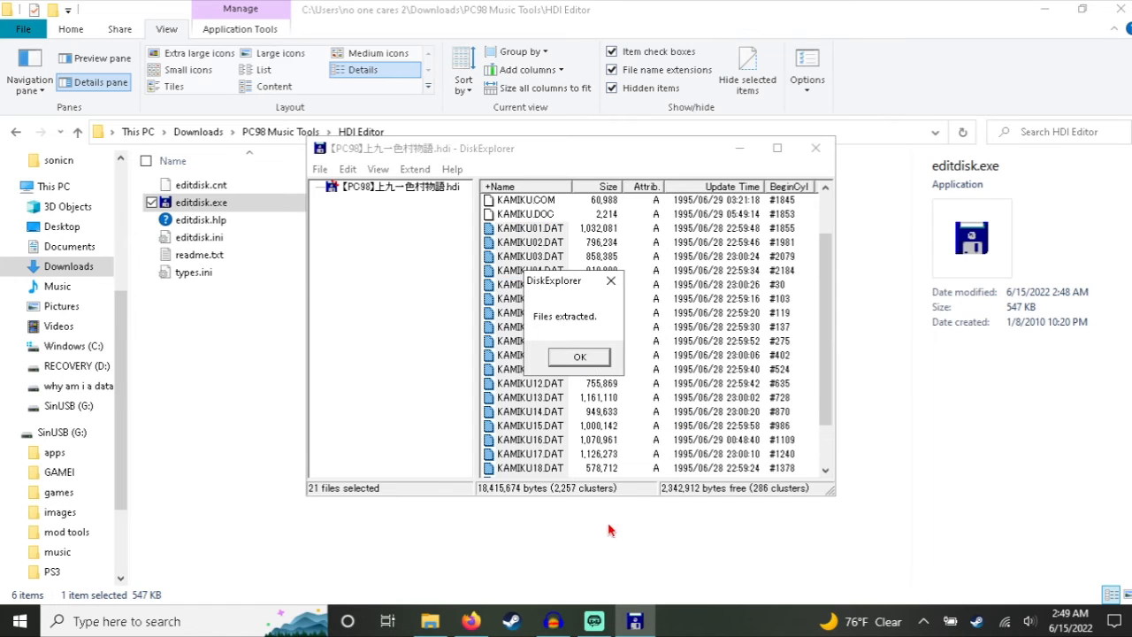
click(575, 352)
Step: Open the "dlelet lator" folder in Downloads and check the extracted DAT files
click(188, 132)
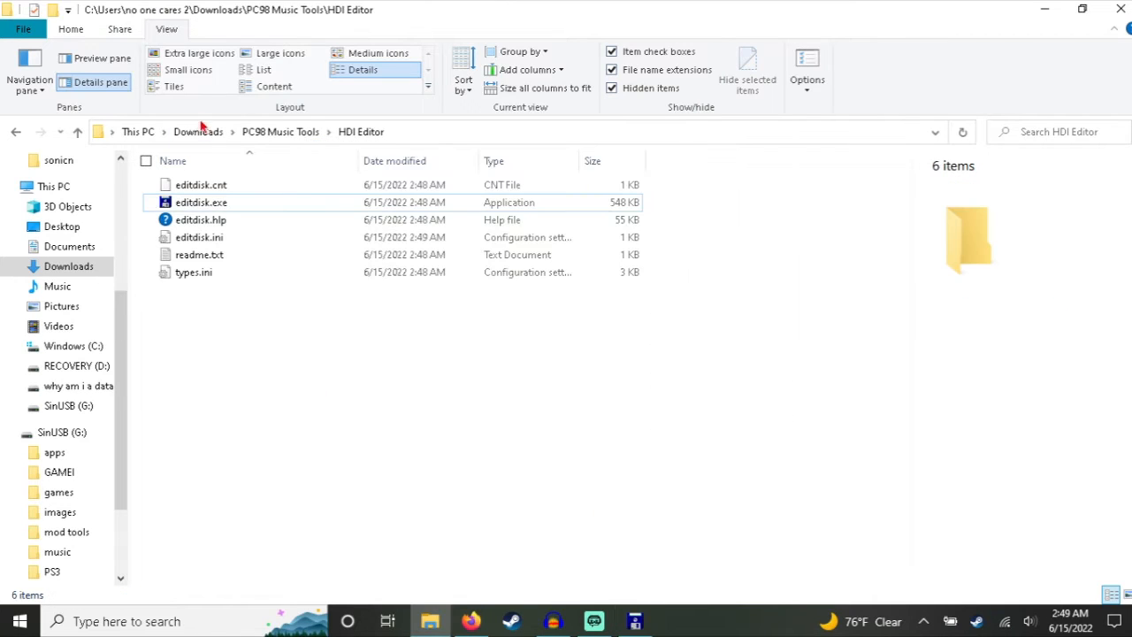
click(189, 132)
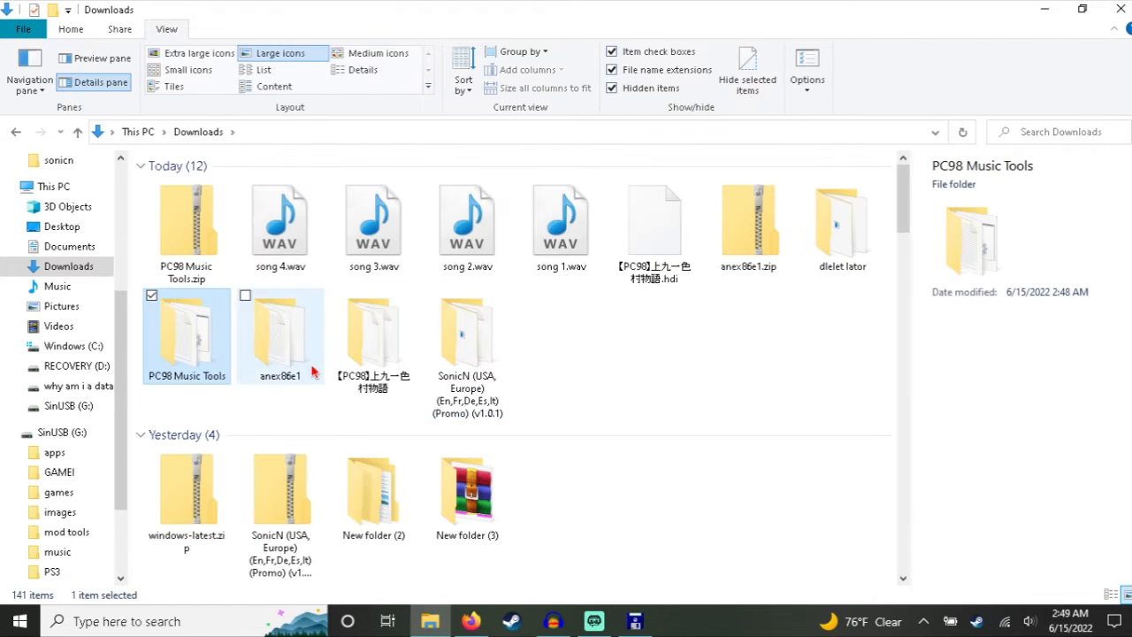
double_click(840, 226)
click(252, 186)
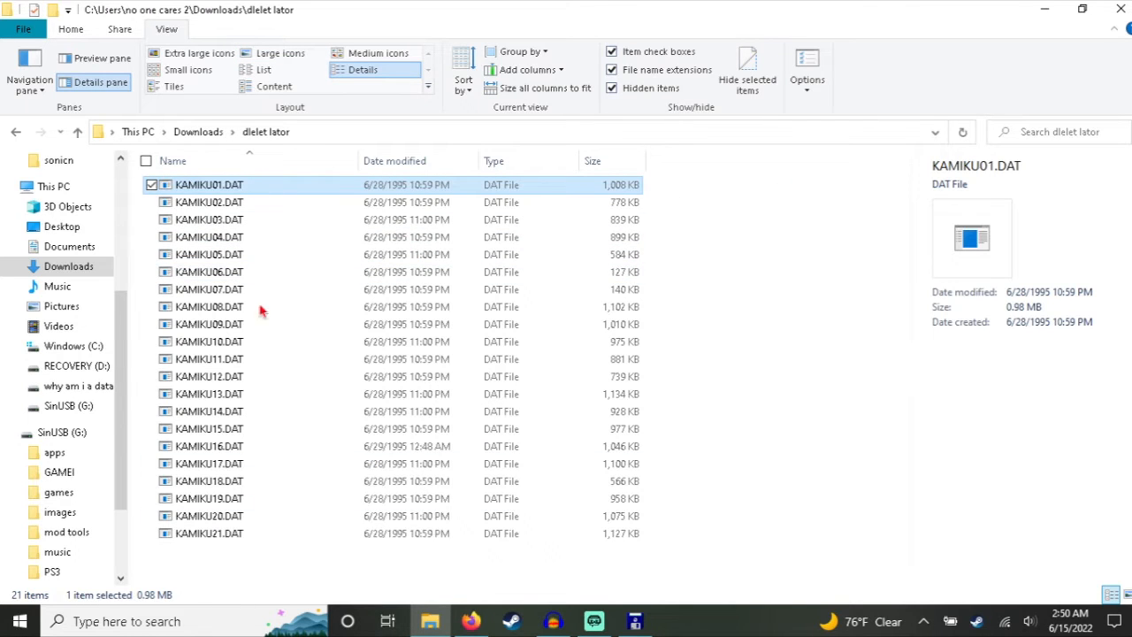
Step: Check the files in "New folder" inside the 【PC98】上九一色村物語 folder in Downloads and switch to Audacity
click(203, 133)
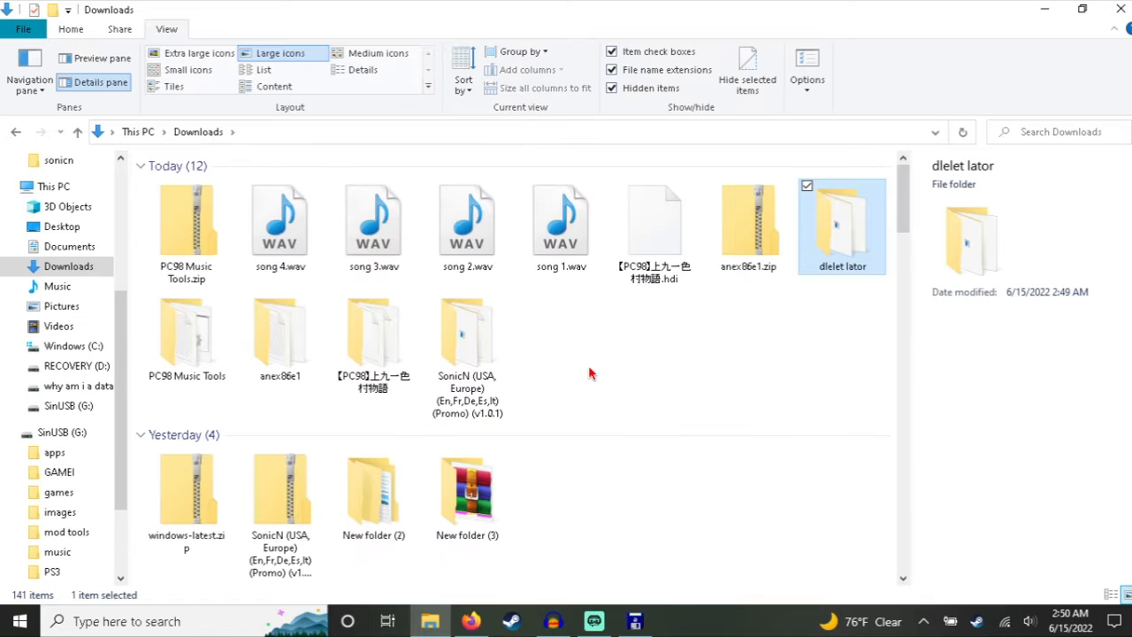
double_click(362, 365)
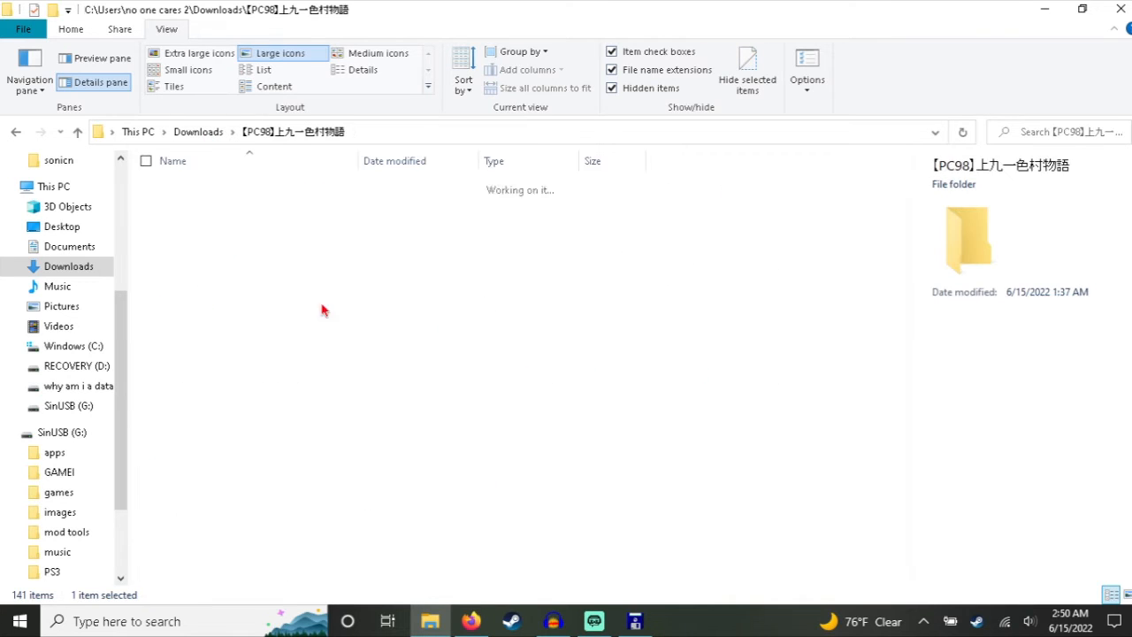
double_click(203, 184)
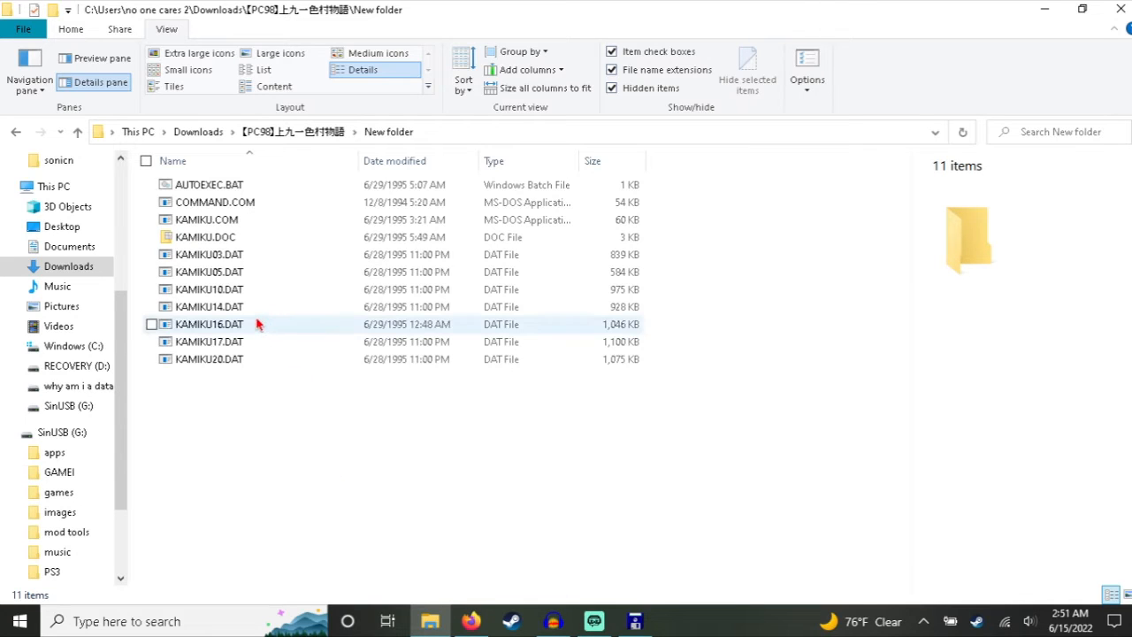
click(553, 621)
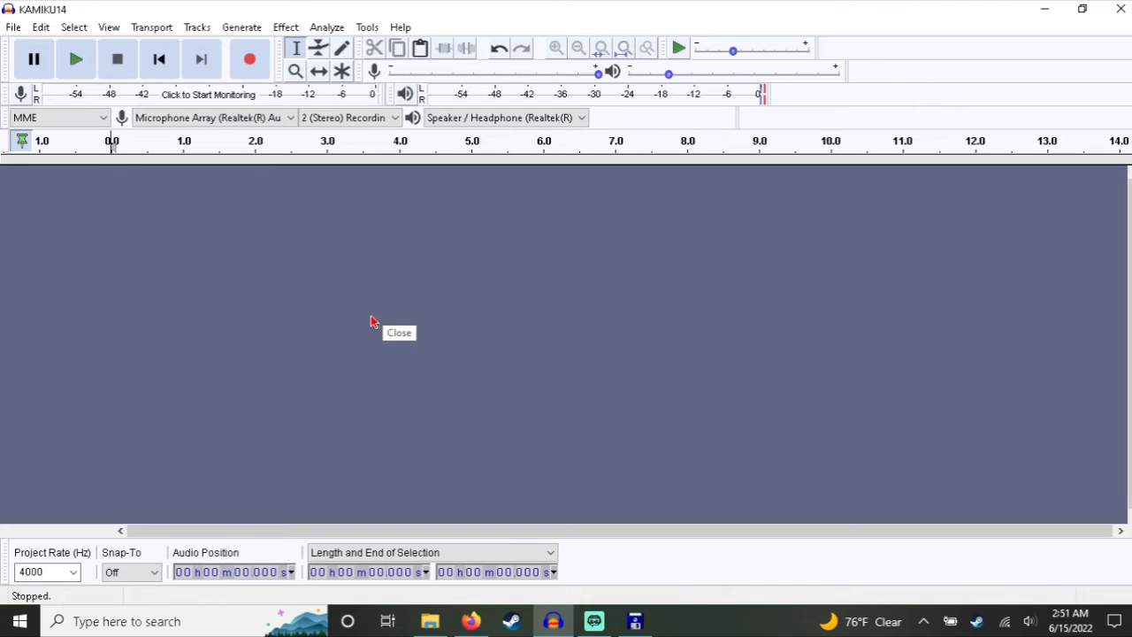
click(14, 27)
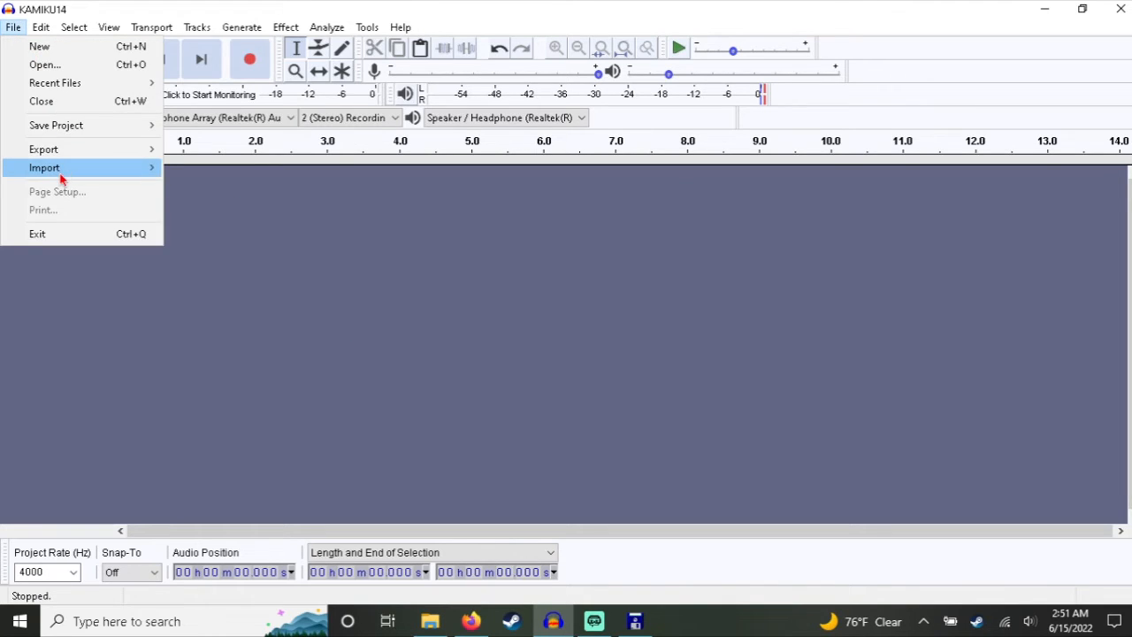
mouse_move(65, 172)
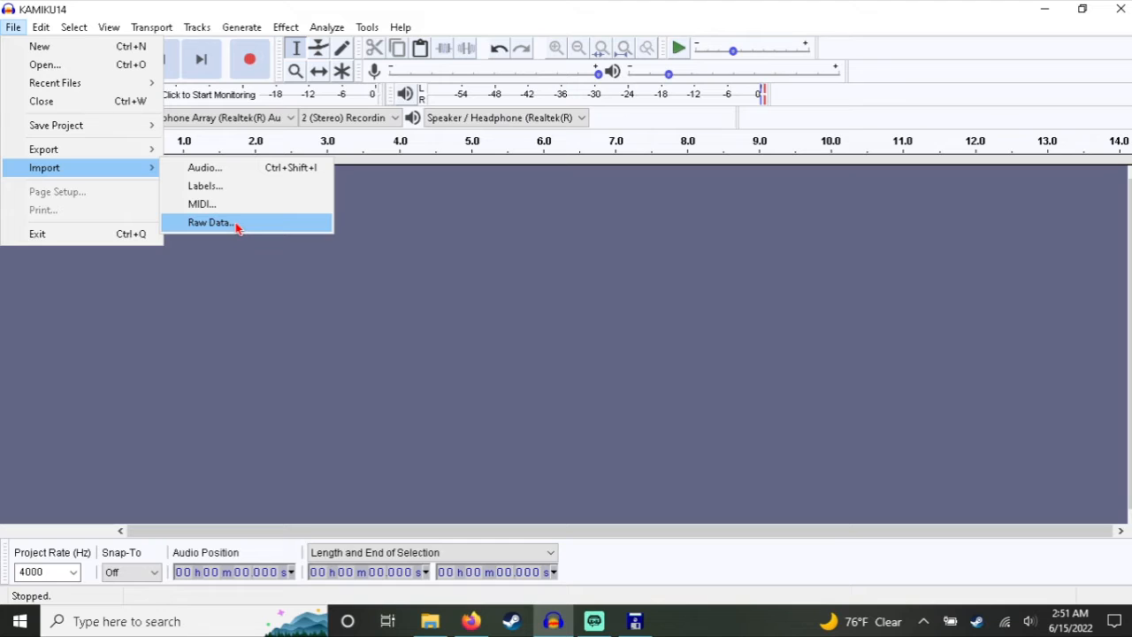
click(236, 228)
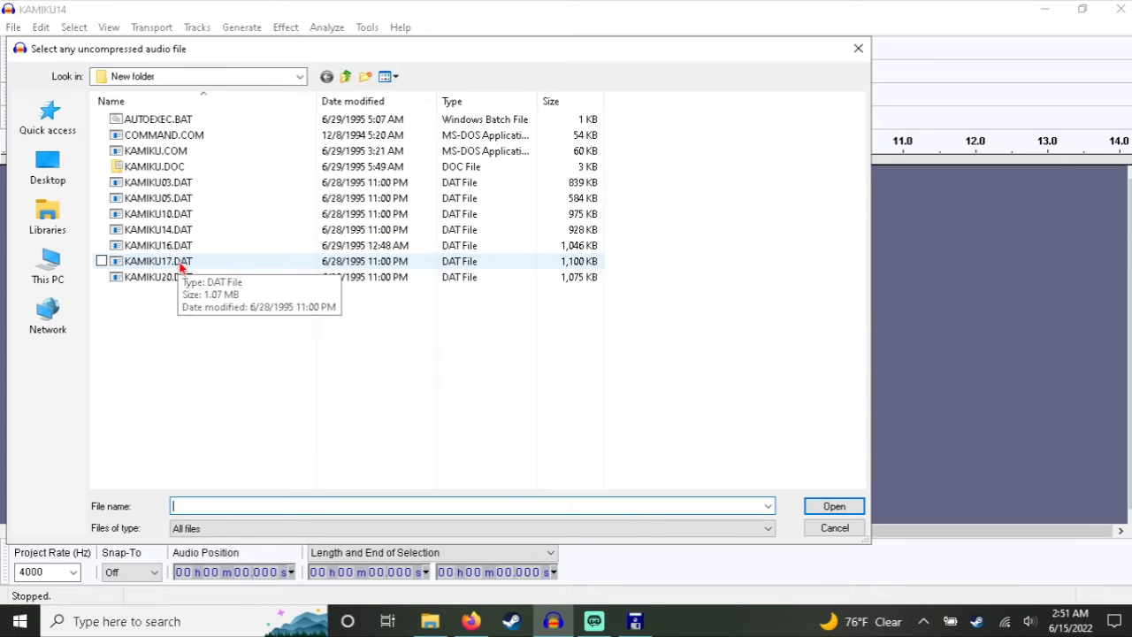
click(183, 262)
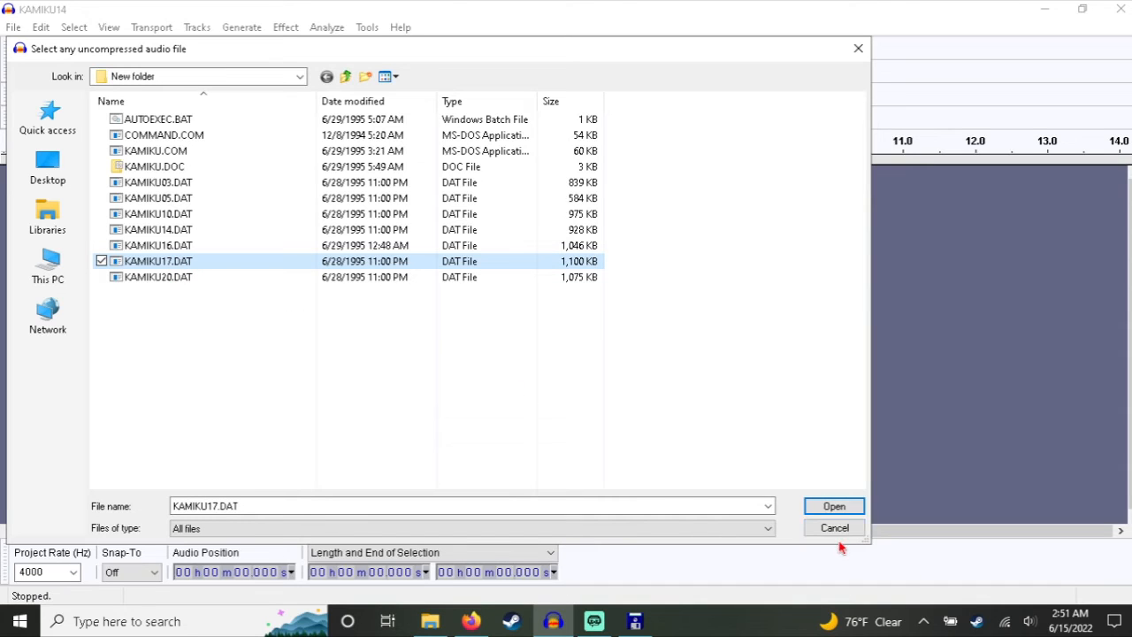
click(834, 506)
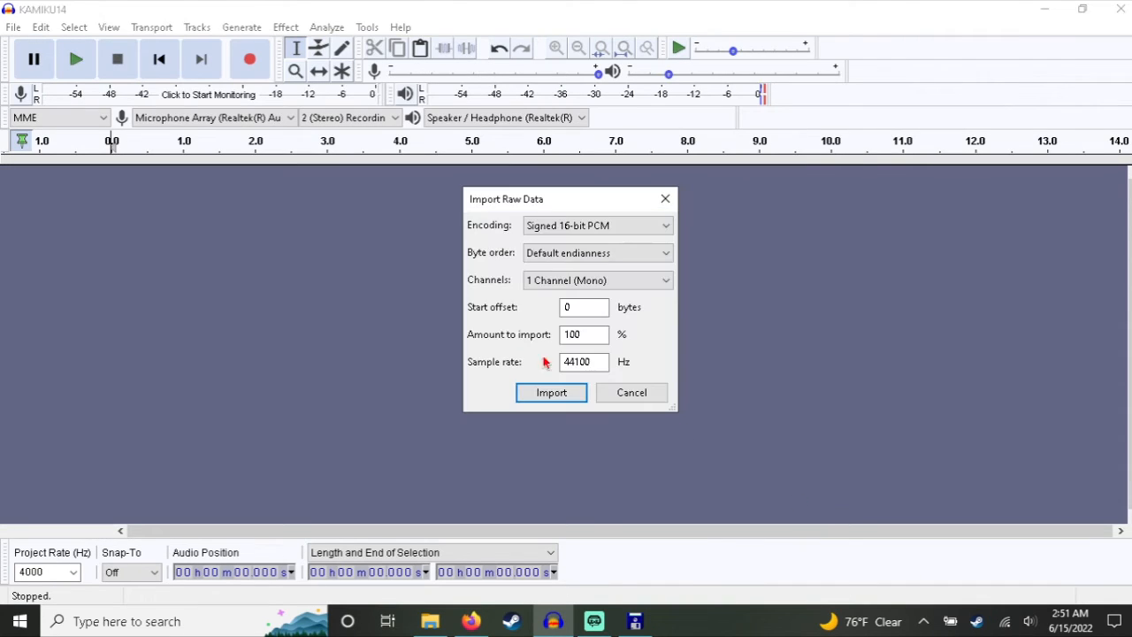
click(631, 393)
click(8, 10)
click(36, 27)
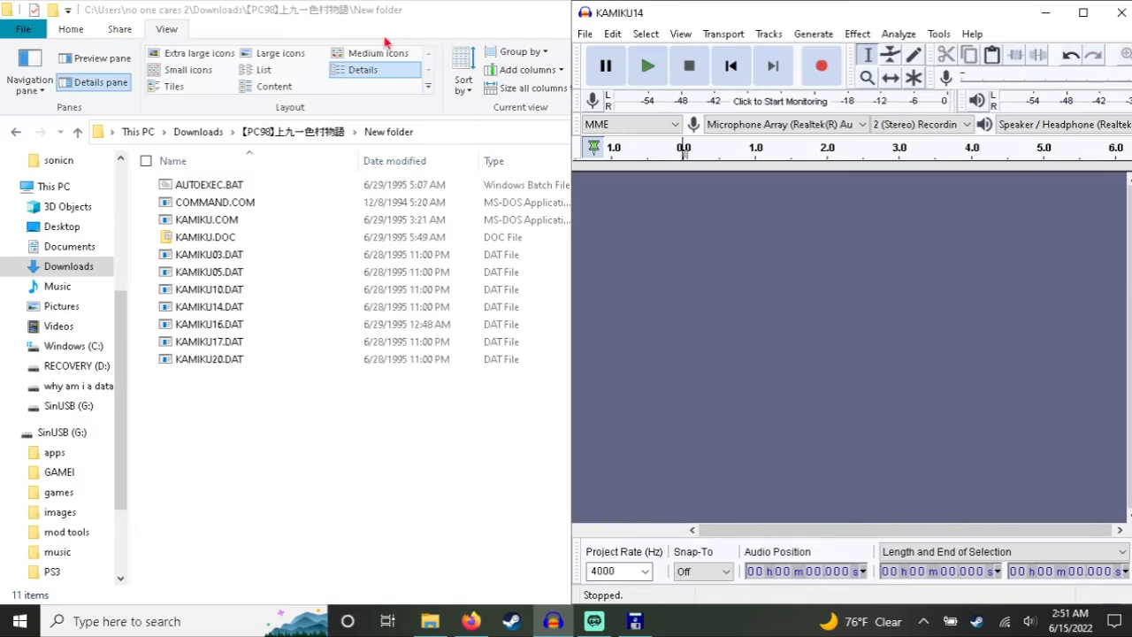
double_click(681, 16)
Step: Import KAMIKU17.DAT from "New folder" as raw data with Unsigned 8-bit PCM encoding, one mono channel and a 4000 Hz sample rate
click(12, 32)
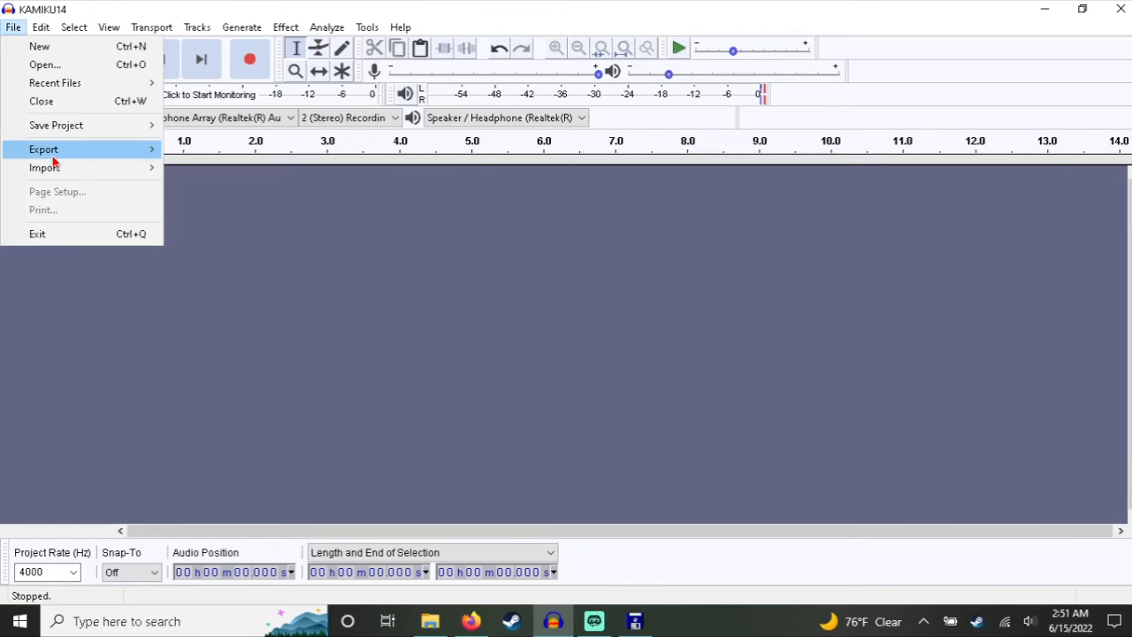
click(255, 225)
double_click(182, 262)
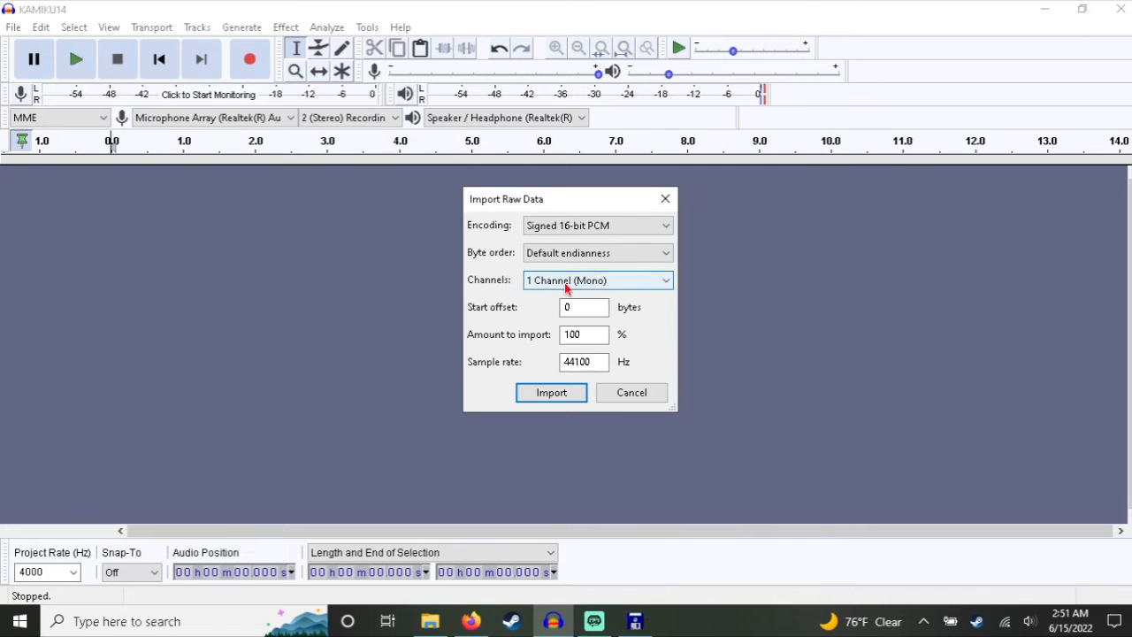
double_click(583, 362)
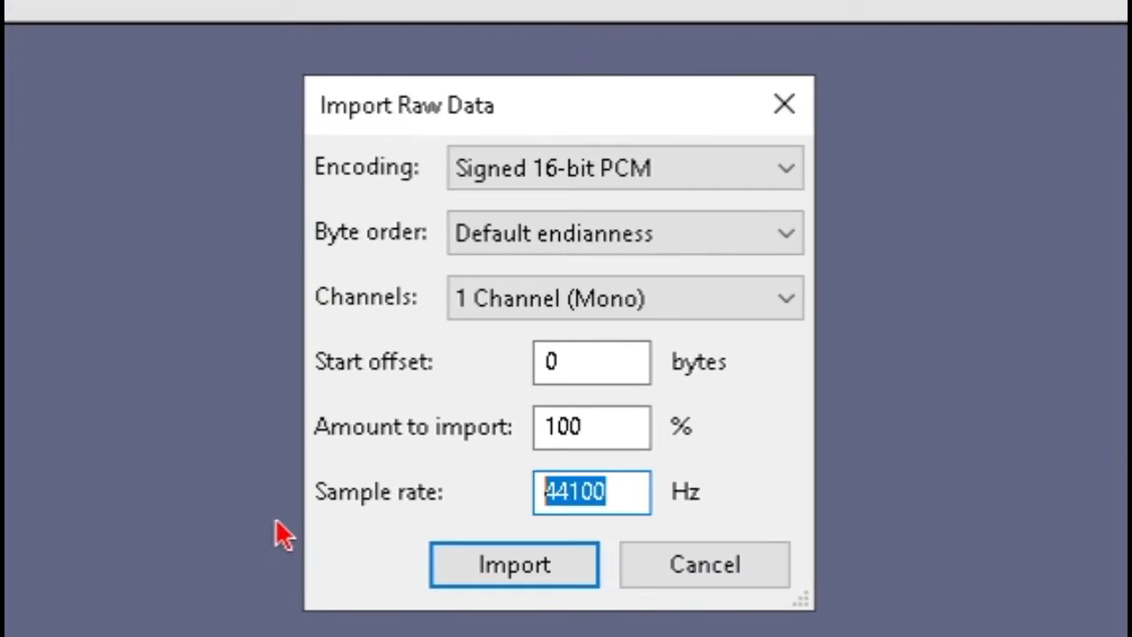
text(4)
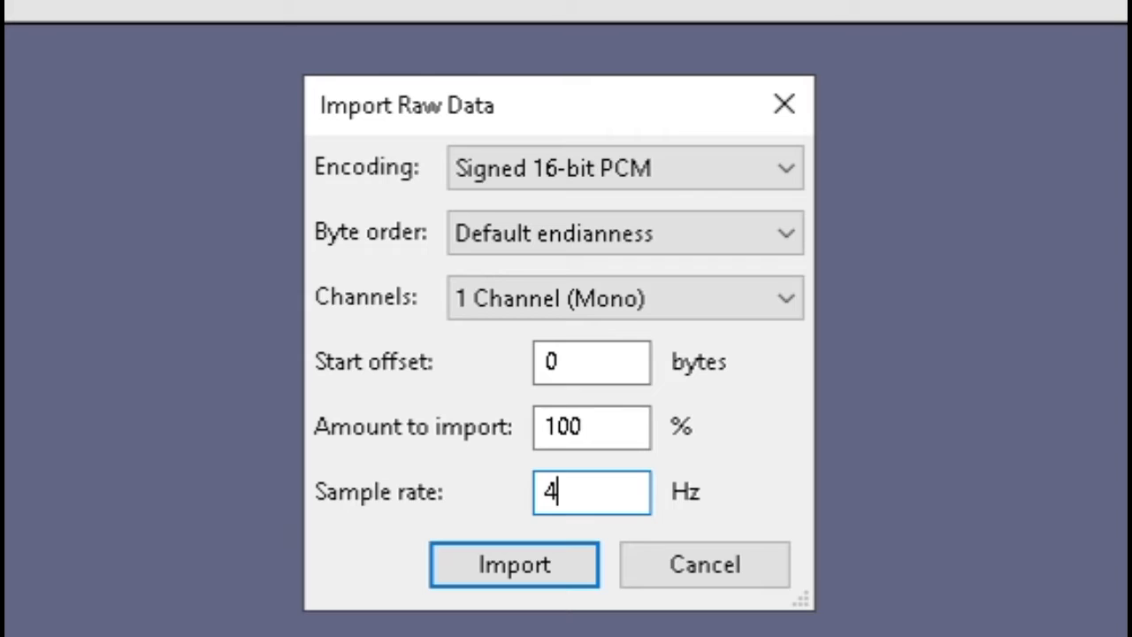
text(9)
key(BackSpace)
text(000)
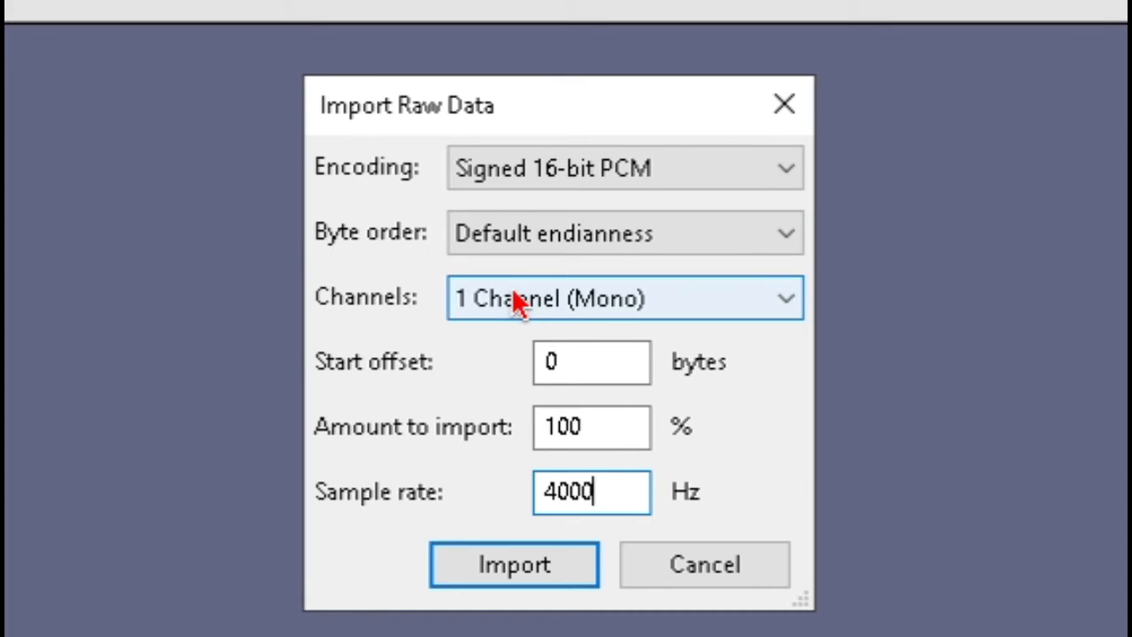
click(485, 178)
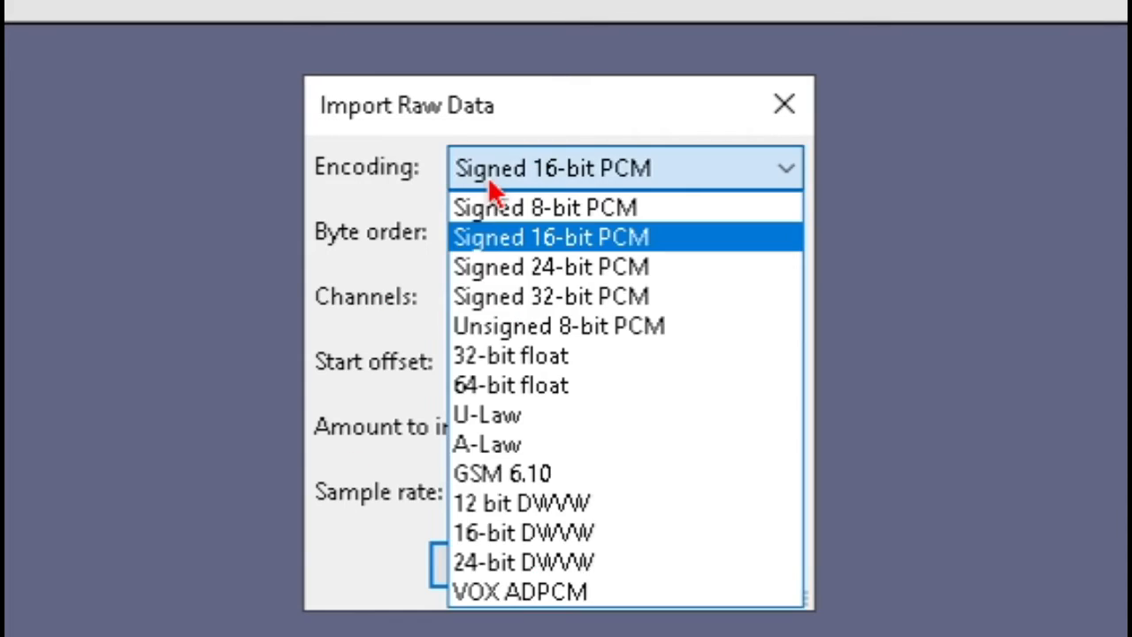
click(602, 336)
click(543, 563)
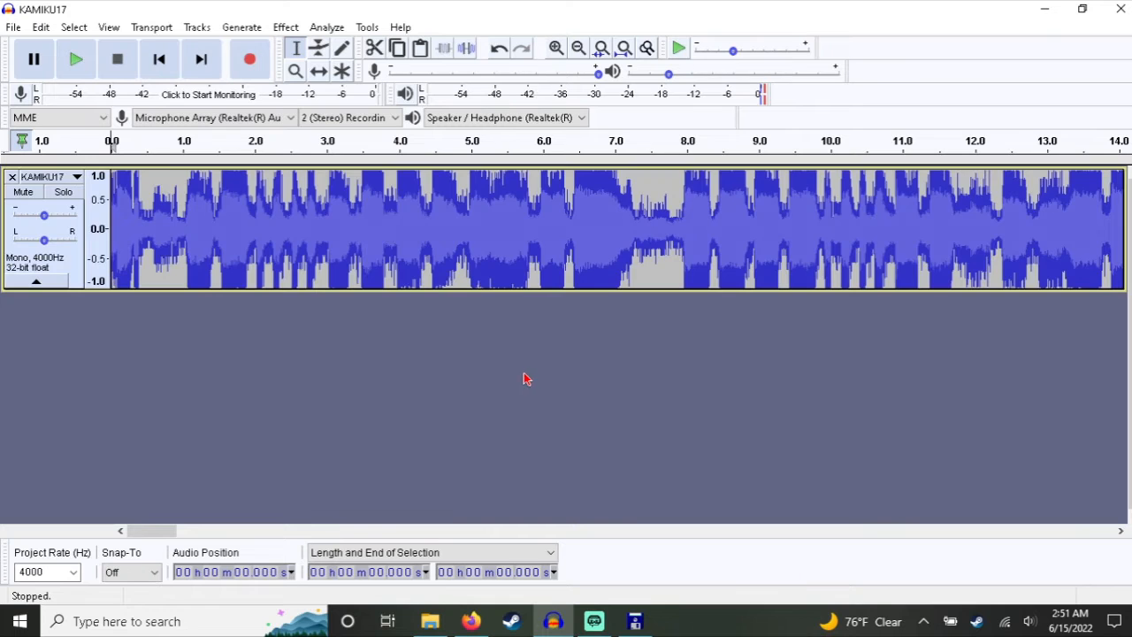
Step: Play the imported KAMIKU17 track from its start, check the Streamlabs OBS mixer, and stop the playback
drag(163, 234, 1071, 250)
click(939, 262)
drag(675, 261, 99, 256)
click(131, 271)
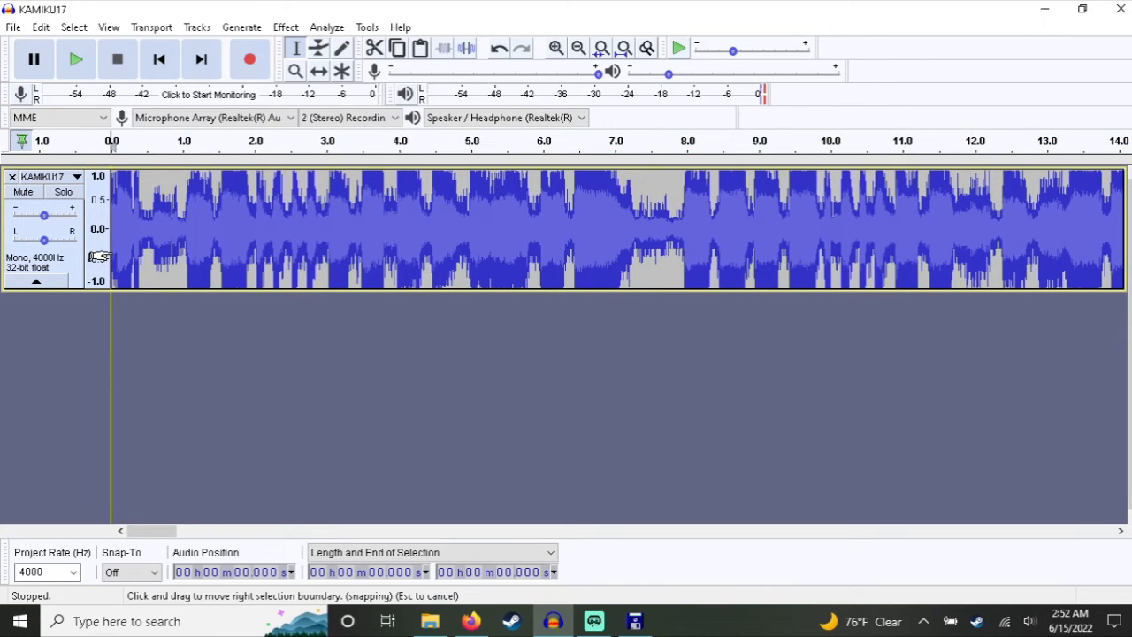
drag(97, 256, 97, 257)
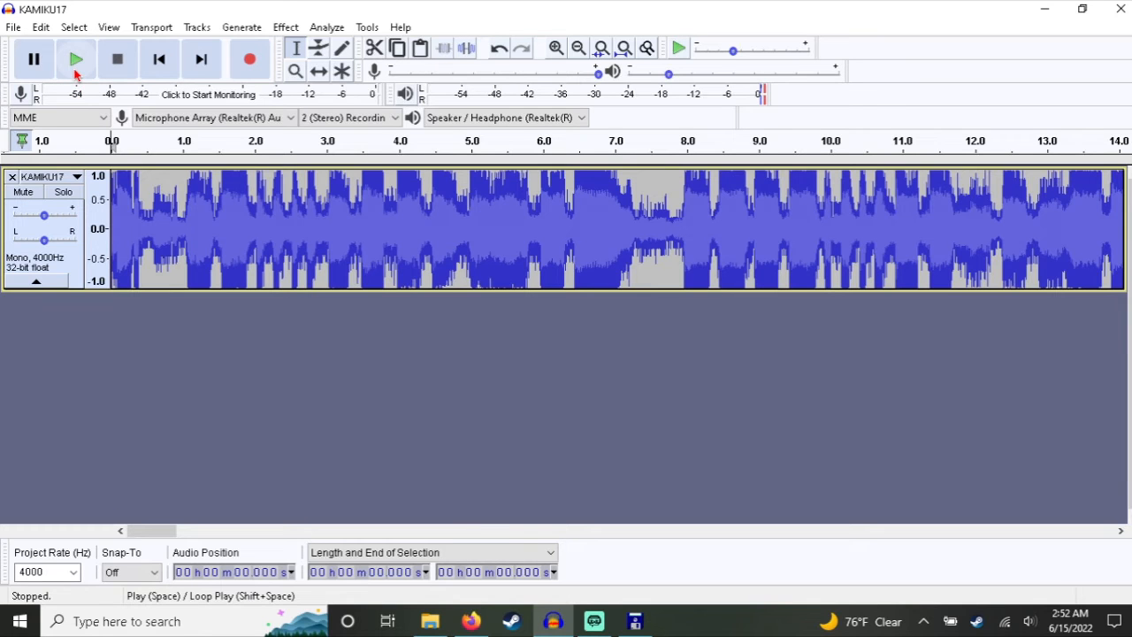
click(76, 75)
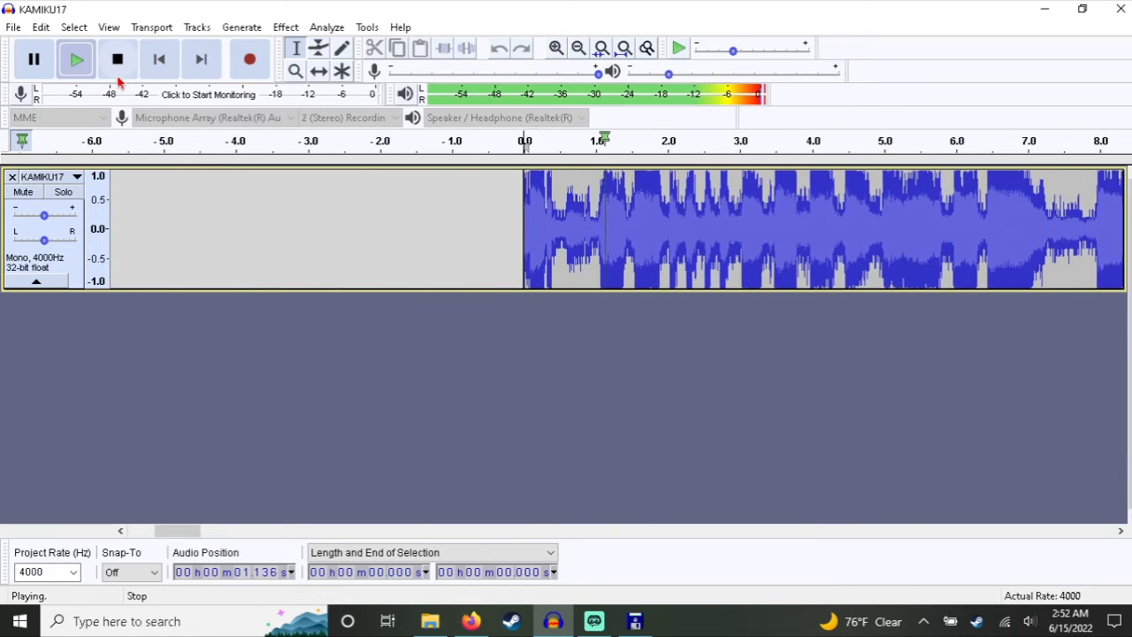
click(596, 623)
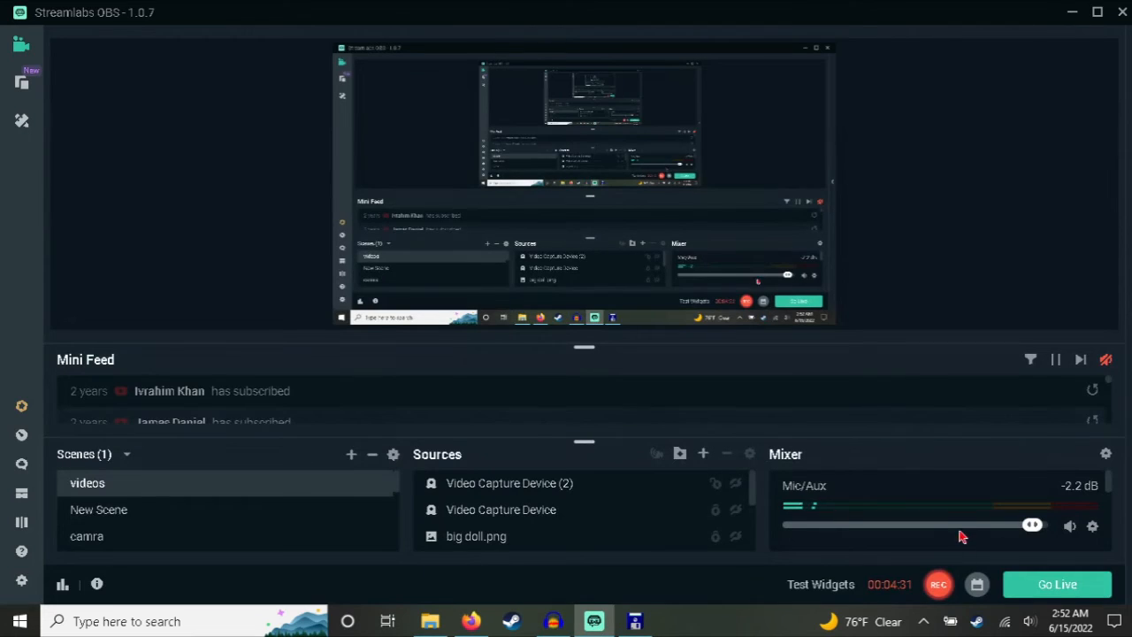
click(553, 621)
click(113, 71)
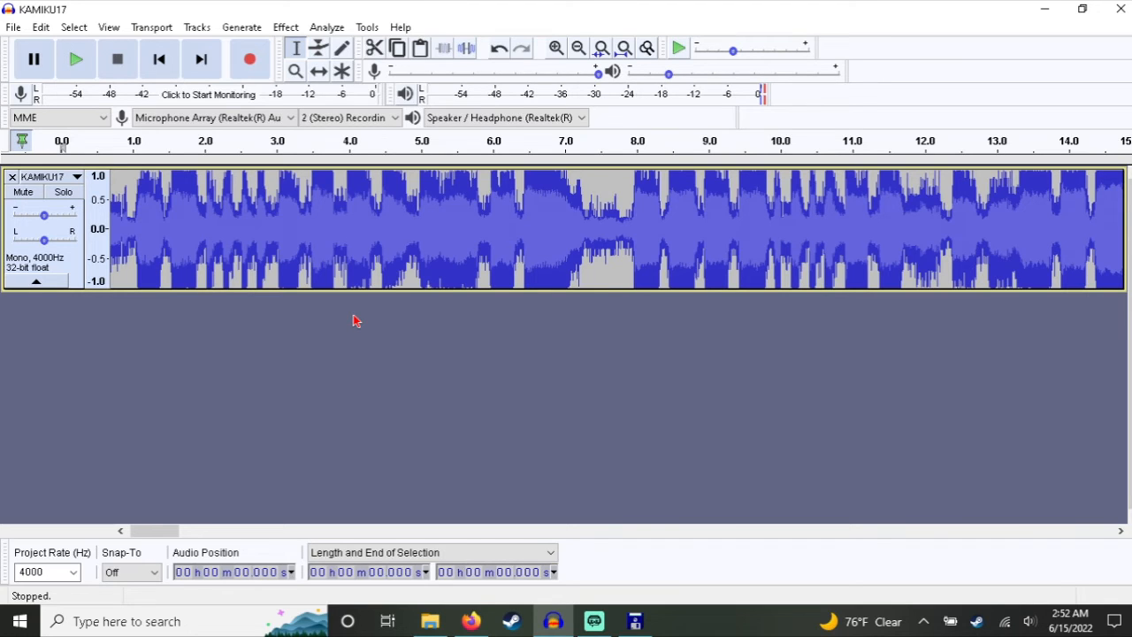
Step: Look at the game running in the Anex86 emulator from the anex86e1 folder, close the emulator, and return to Downloads
click(430, 621)
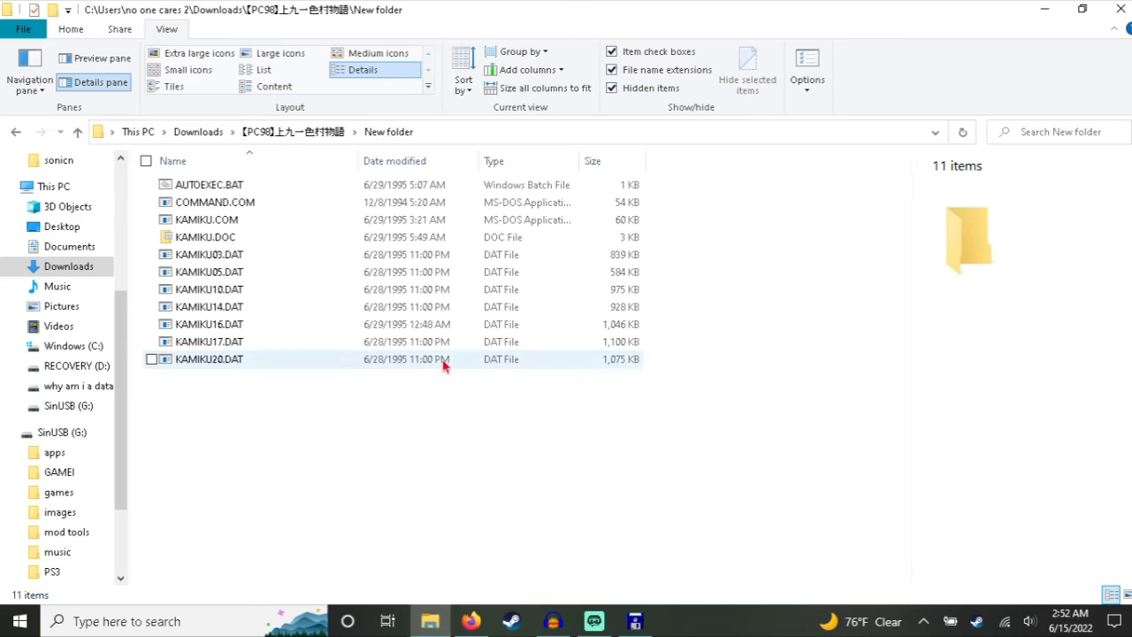
click(196, 132)
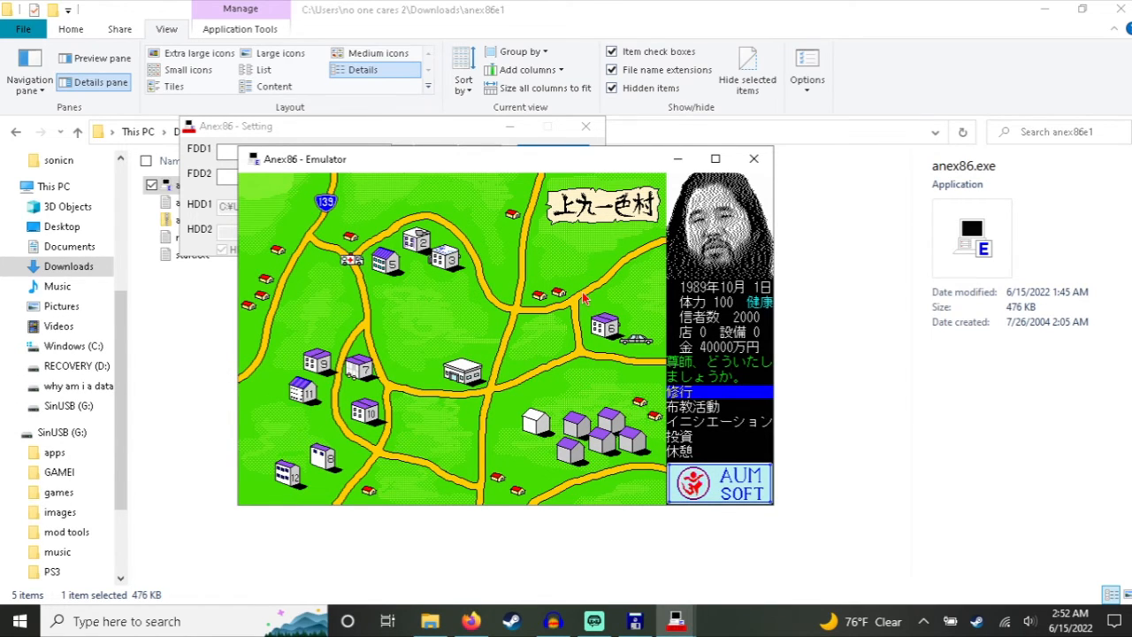
click(756, 160)
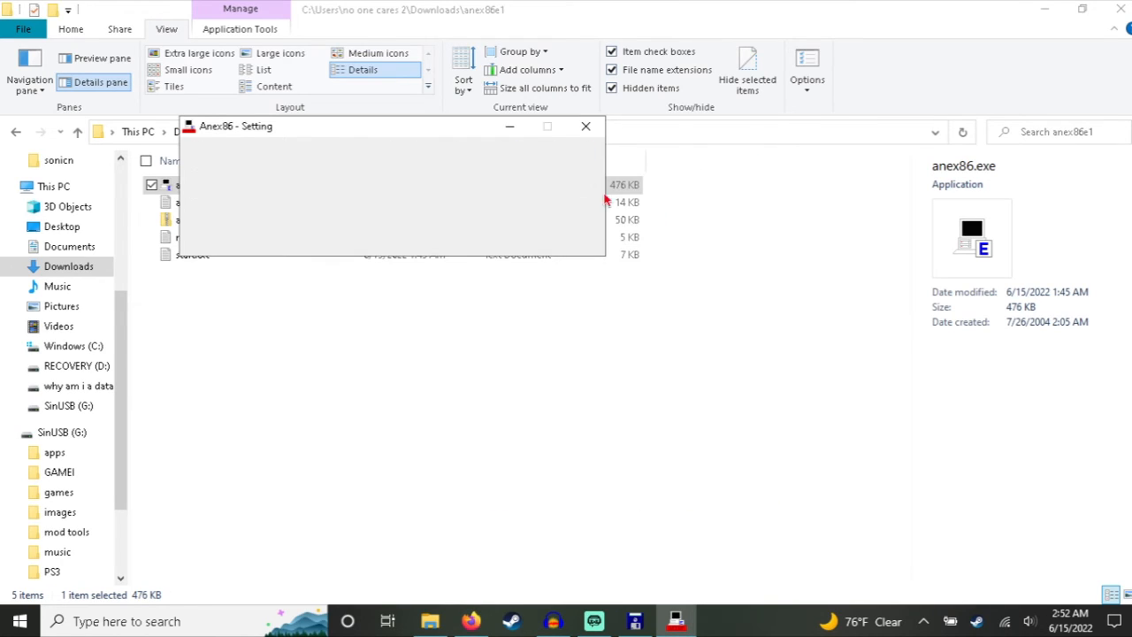
click(586, 128)
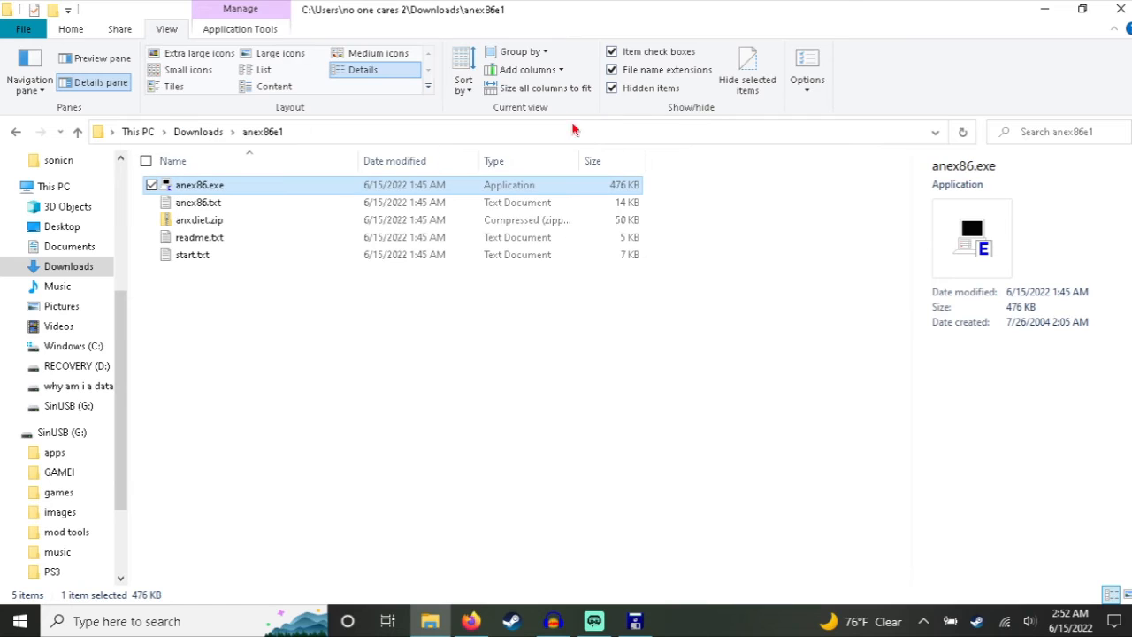
click(196, 137)
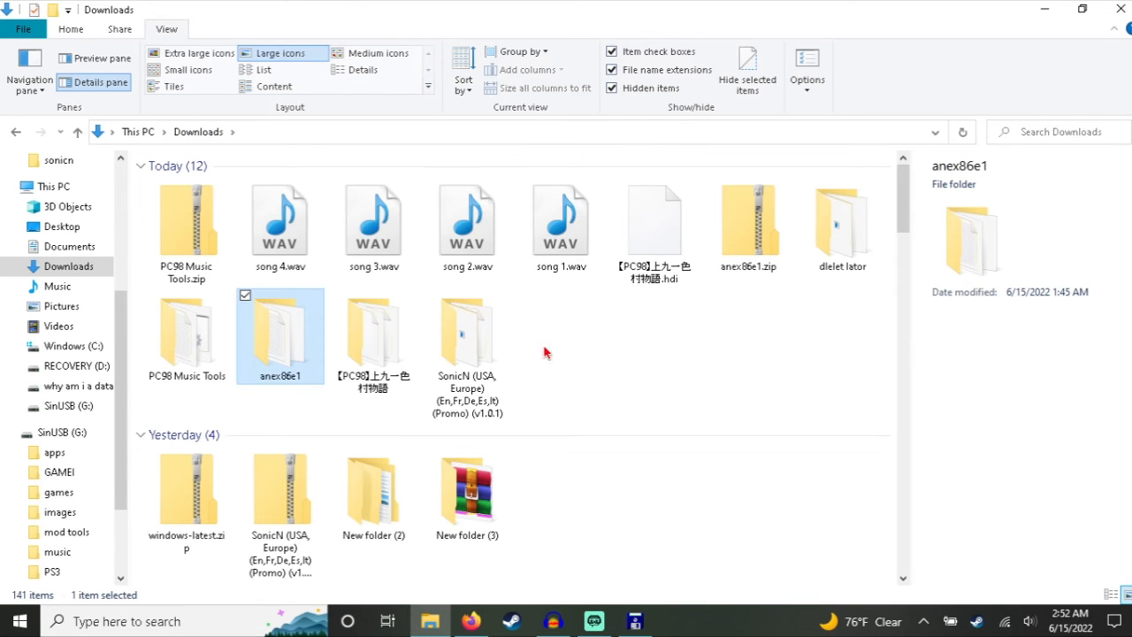
click(559, 398)
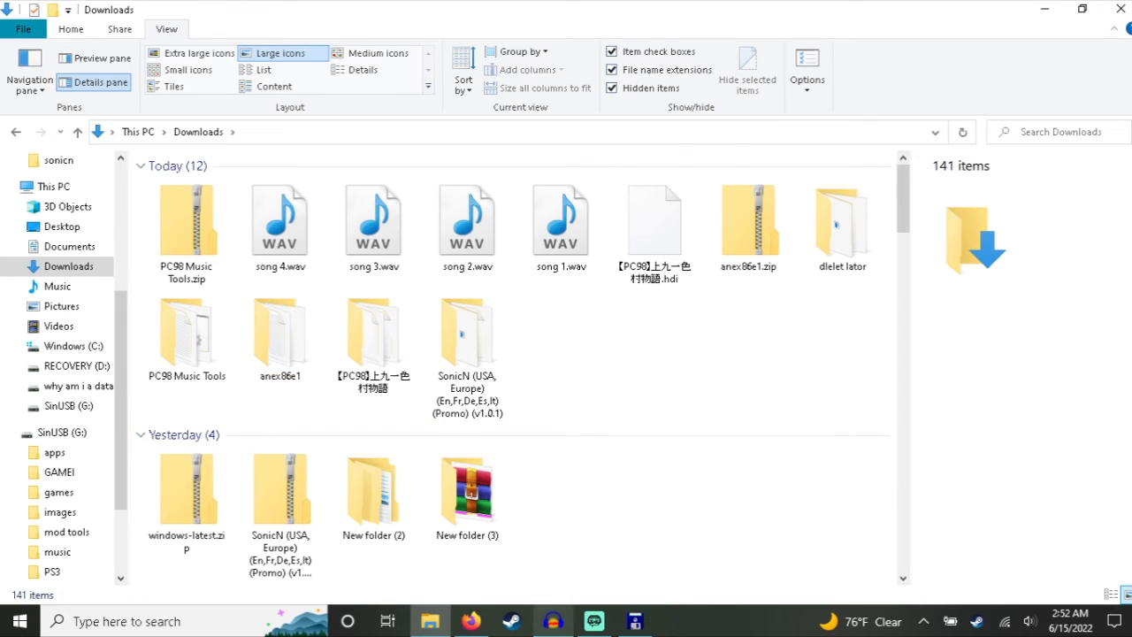
Step: Check the microphone and speaker audio levels in the Streamlabs OBS mixer
click(553, 621)
click(594, 621)
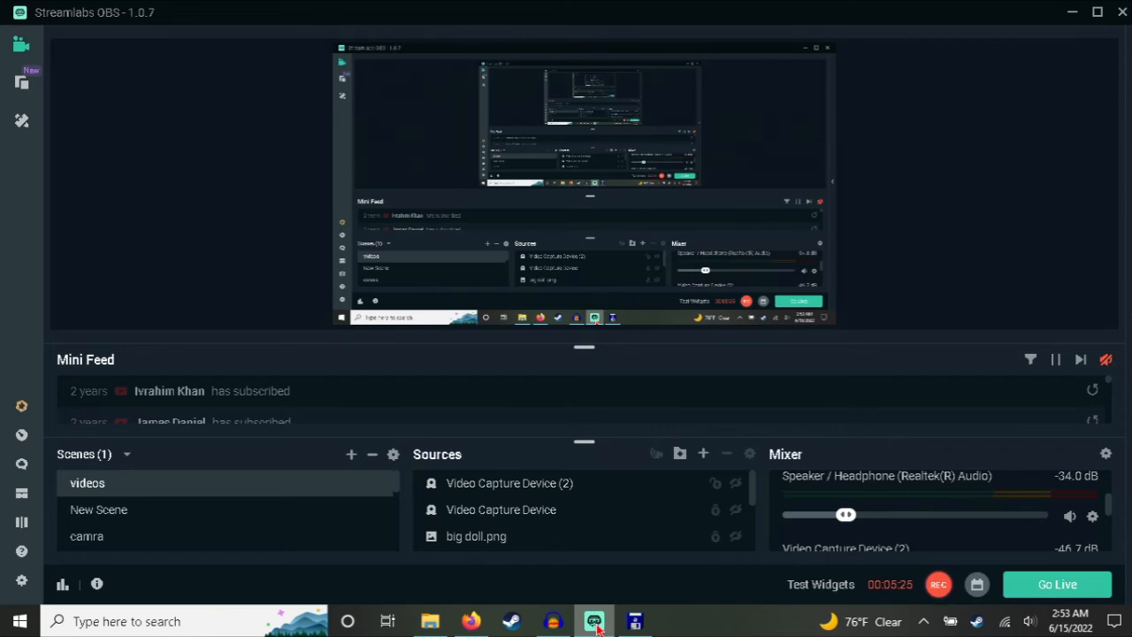
scroll(780, 520, down, 2)
scroll(780, 520, up, 2)
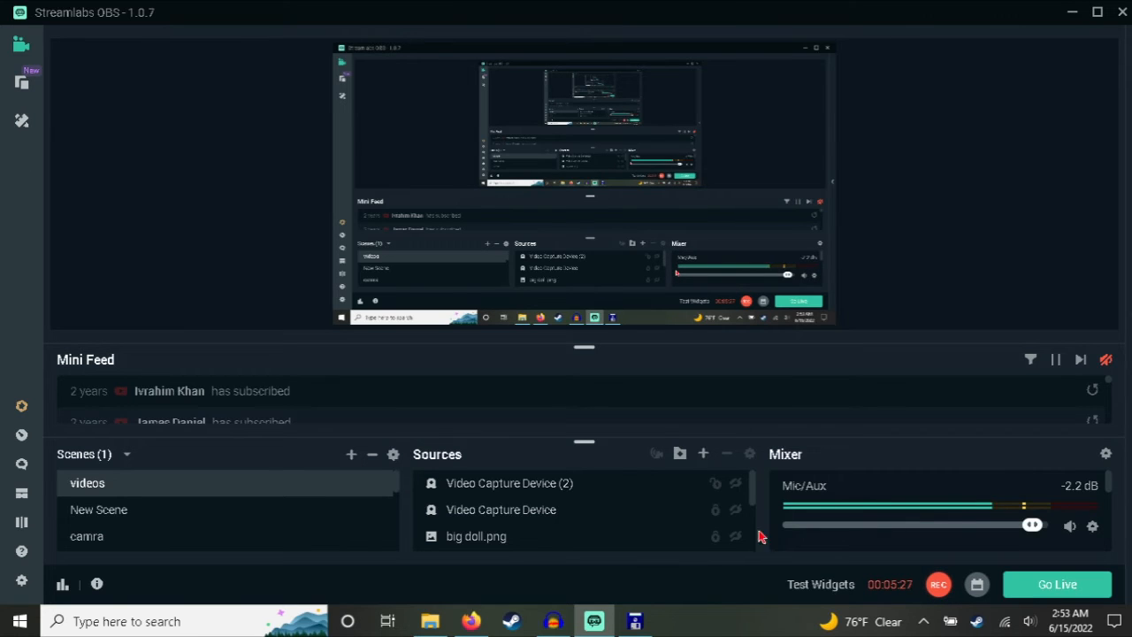
Step: Switch to Audacity and export the KAMIKU17 track as a WAV file named "song 5" in Downloads
click(553, 621)
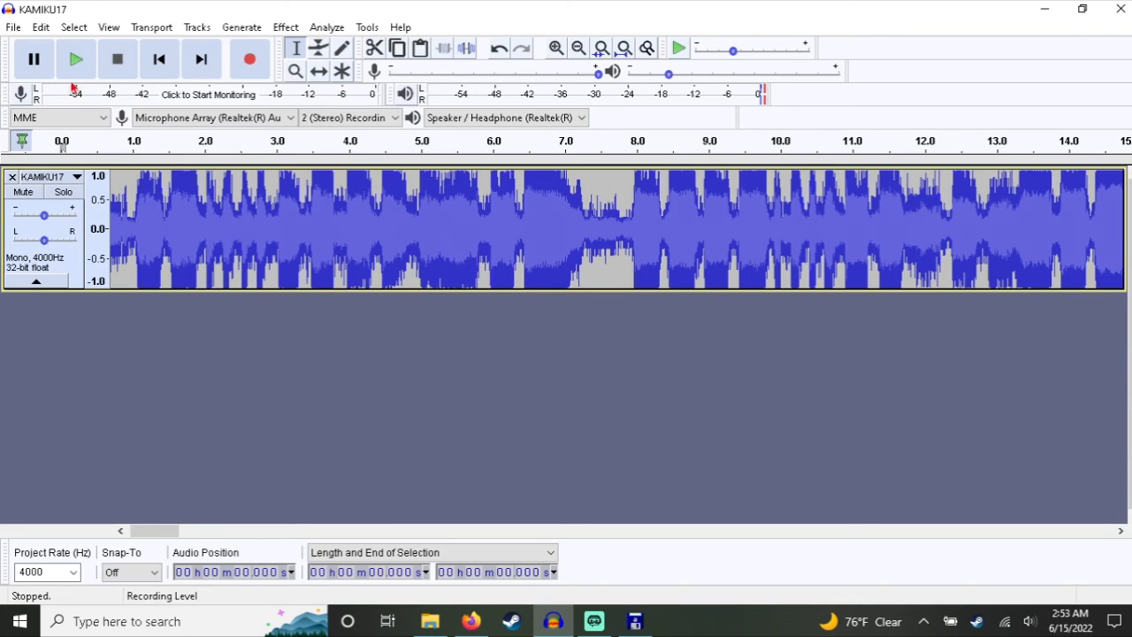
click(14, 26)
mouse_move(60, 154)
click(229, 179)
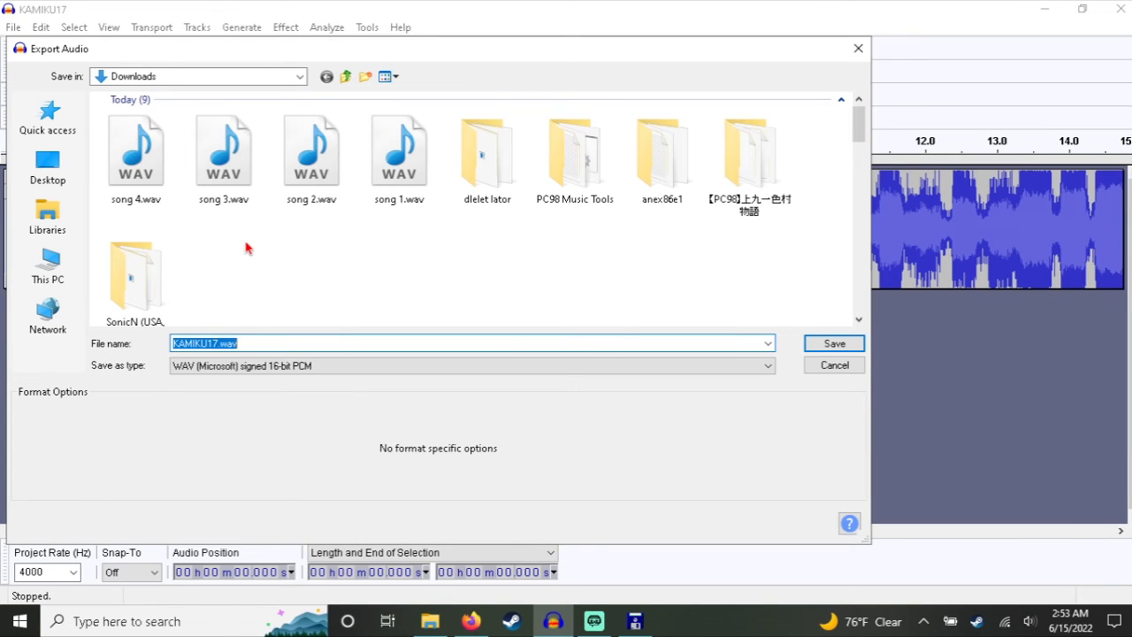
text(song 5)
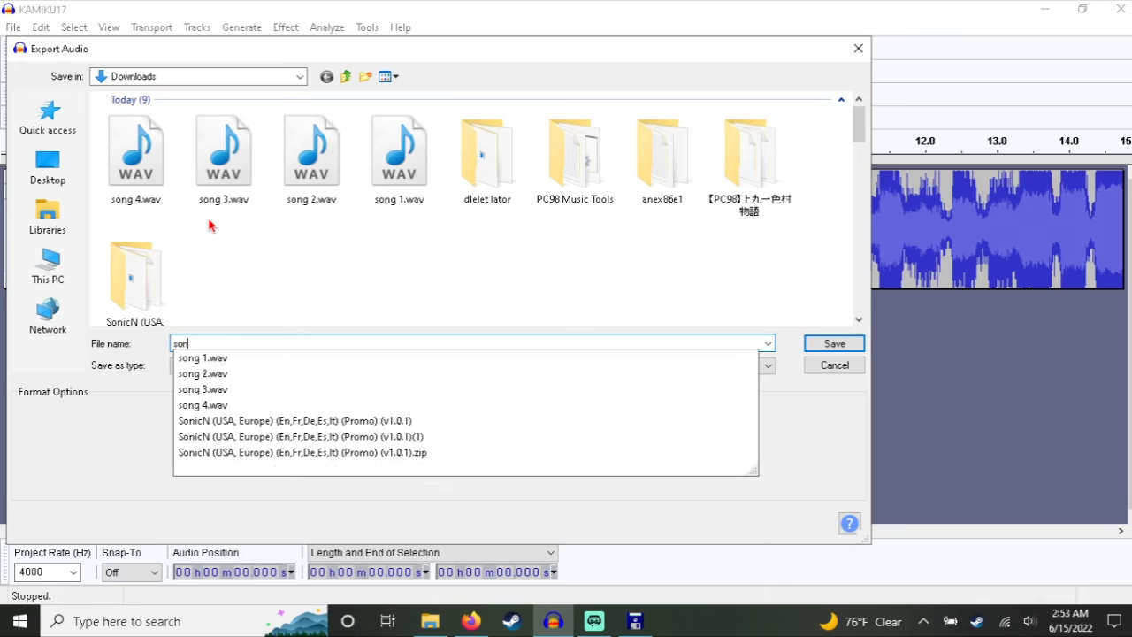
click(835, 344)
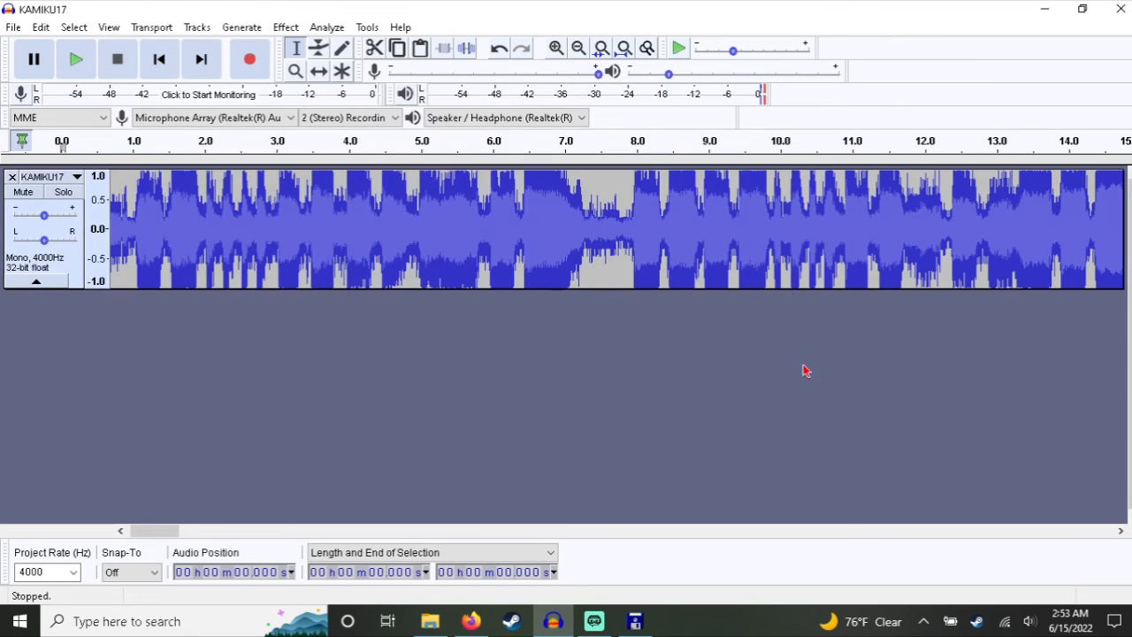
click(675, 382)
Step: Switch to the Downloads folder and check the exported song 5.wav file's details
key(alt+Tab)
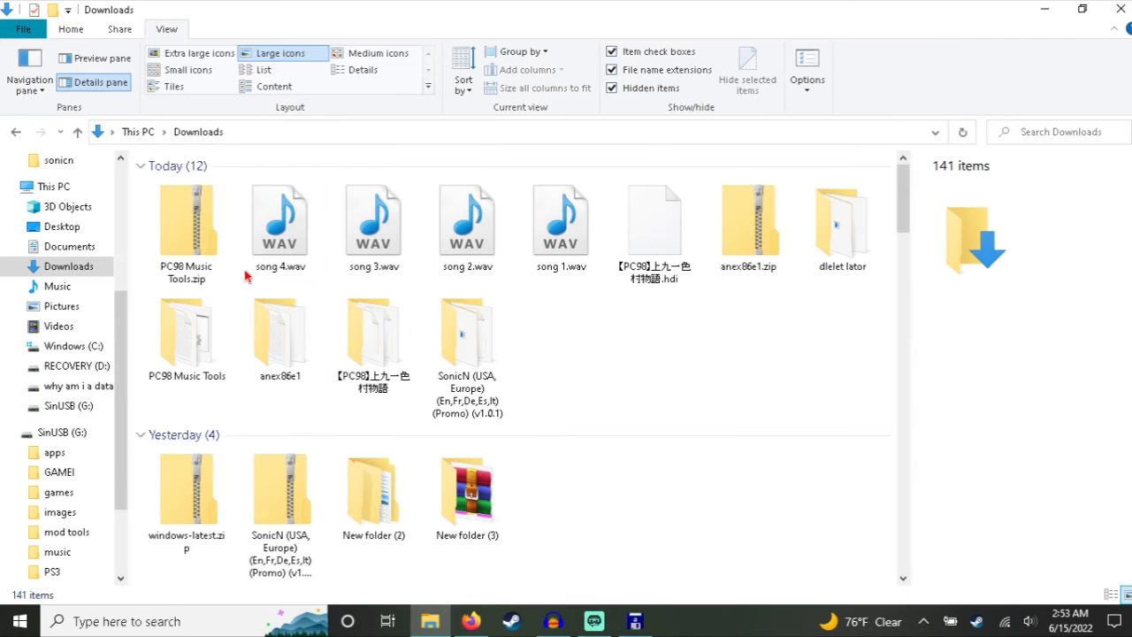
click(530, 340)
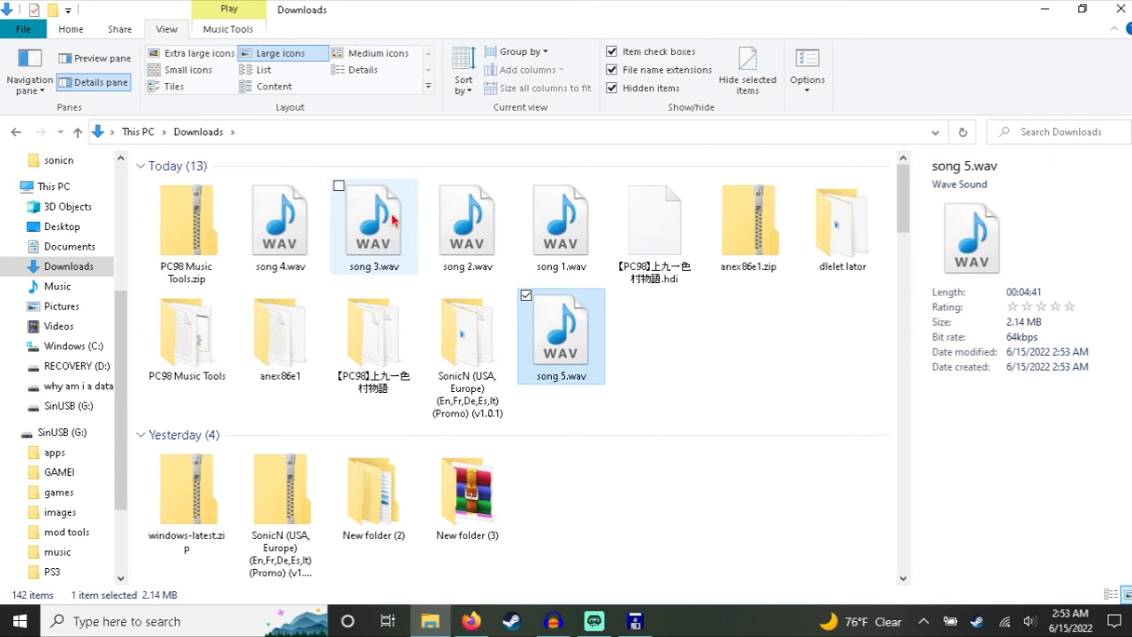
click(471, 621)
click(448, 624)
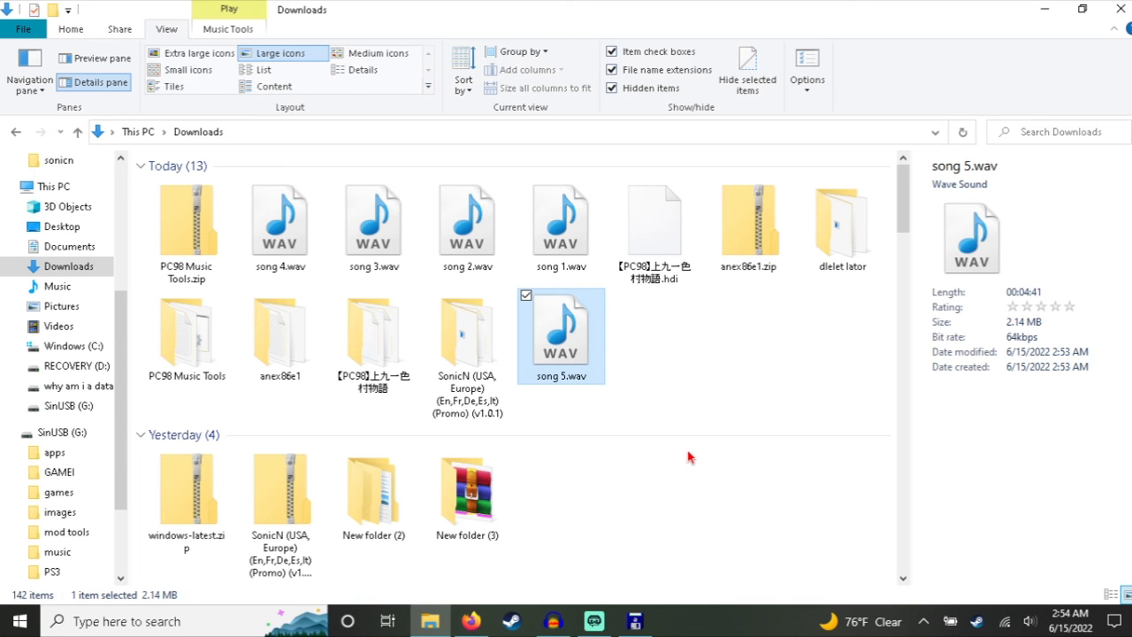
click(593, 620)
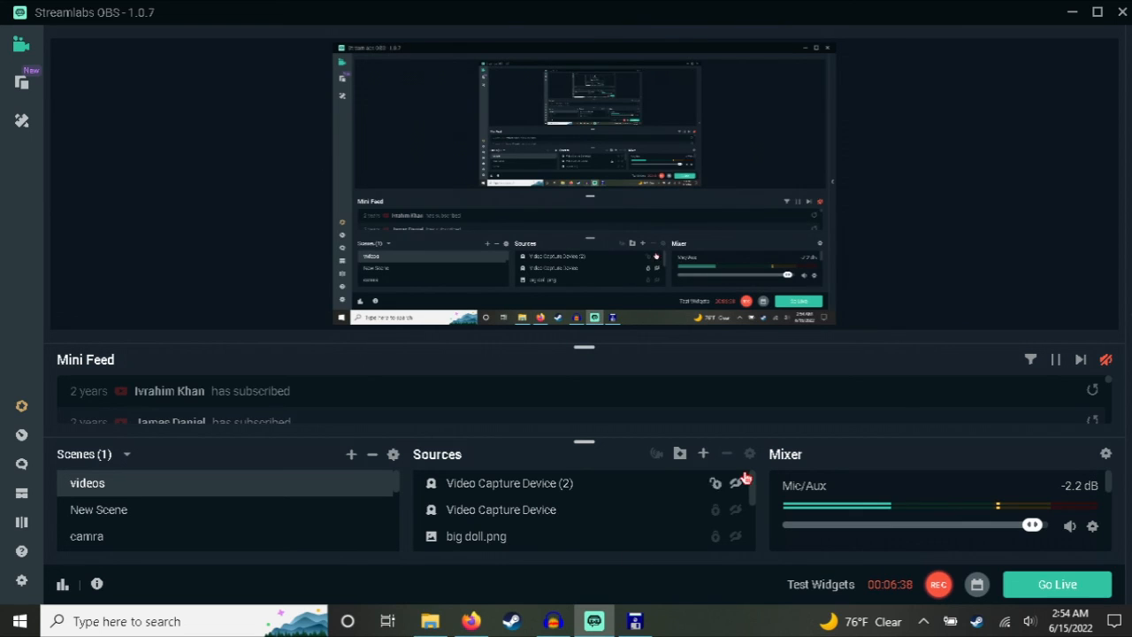